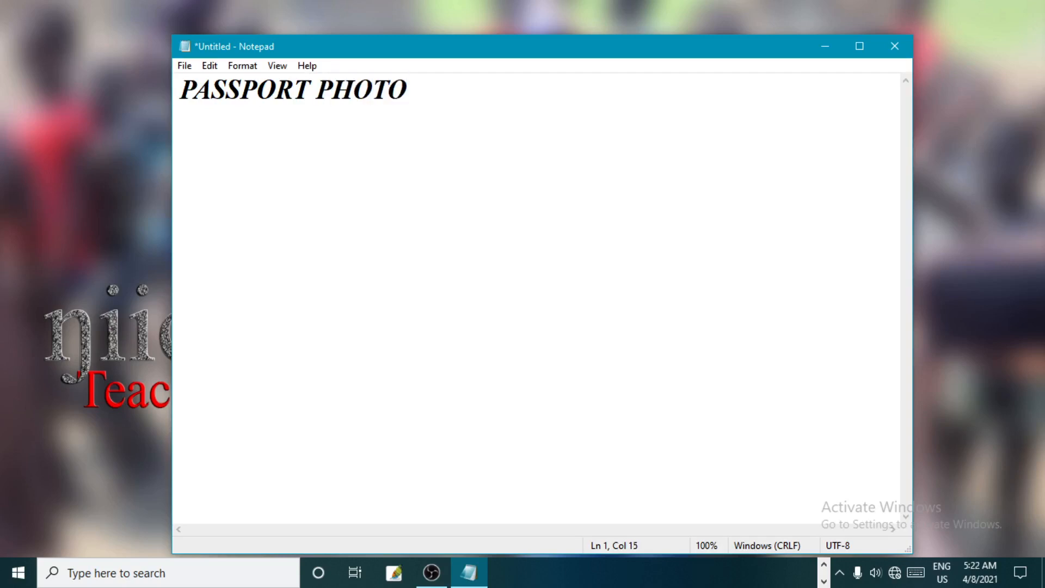
- Shrink the Notepad window and move it clear of the lettering on the desktop wallpaper
left_click_drag(407, 89, 120, 61)
left_click_drag(914, 36, 581, 224)
left_click_drag(355, 240, 755, 137)
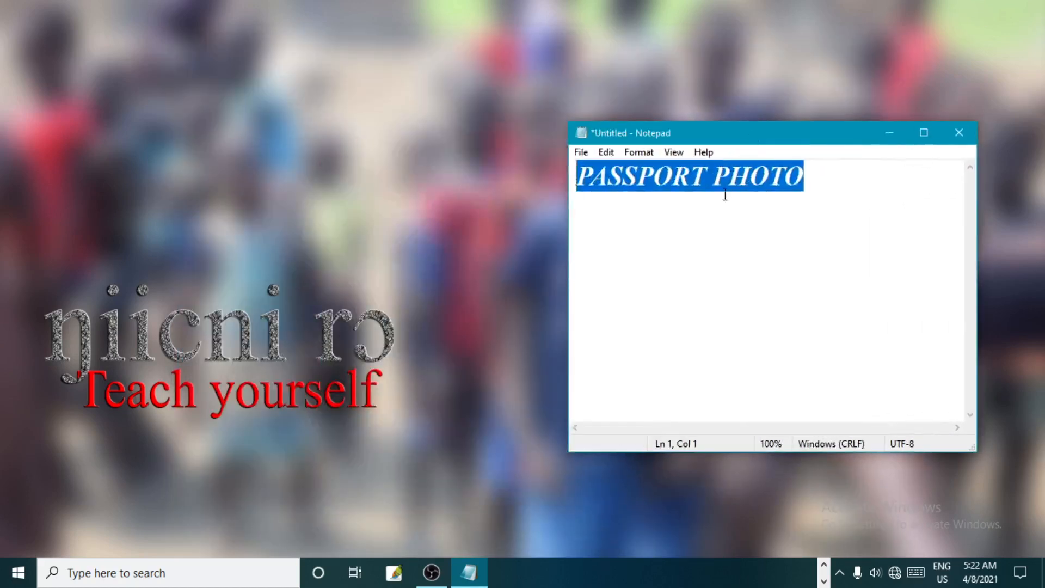
- Add a second line reading PHOTOSHOP below PASSPORT PHOTO in the note
left_click(714, 177)
left_click_drag(816, 172, 583, 160)
left_click(837, 172)
key("Return")
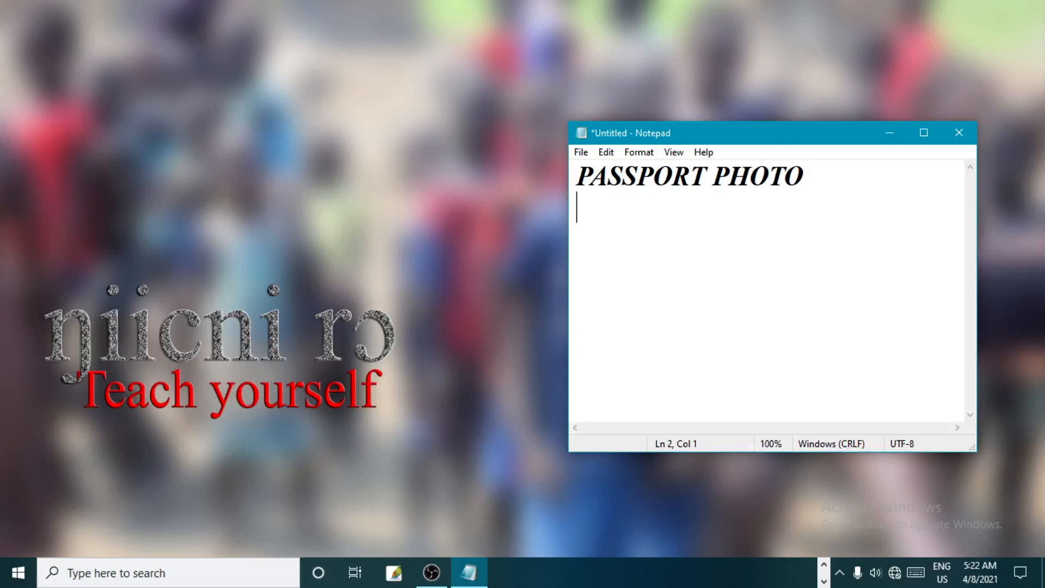
type("PHOTOSHOP")
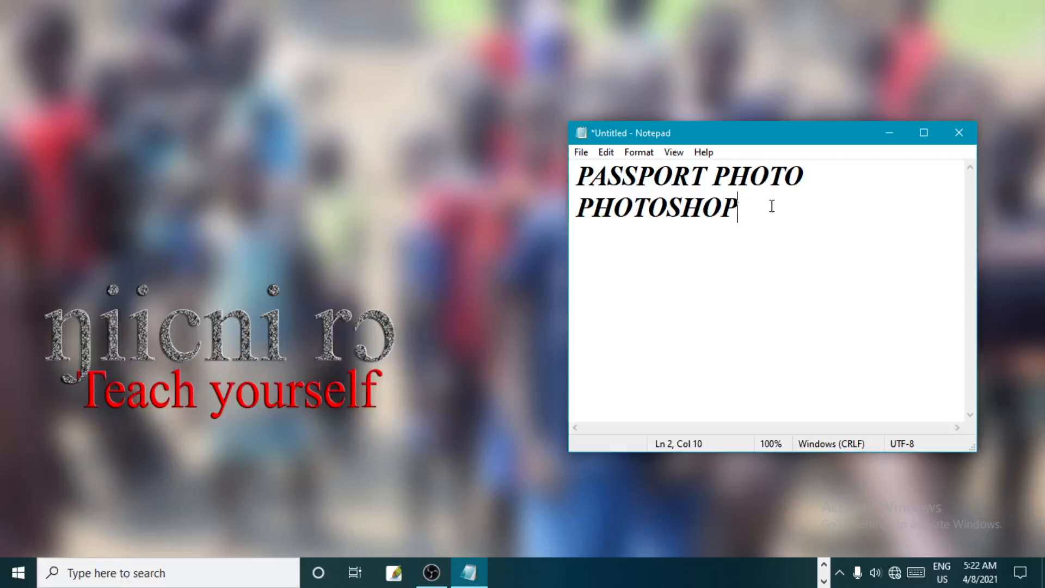
left_click_drag(808, 180, 551, 159)
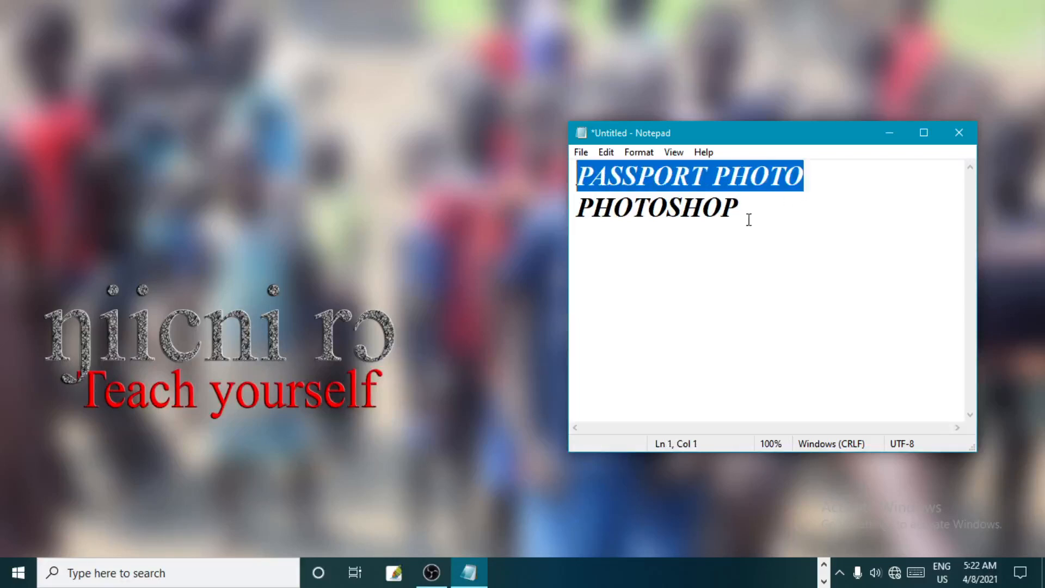
left_click_drag(754, 212, 565, 202)
left_click(736, 247)
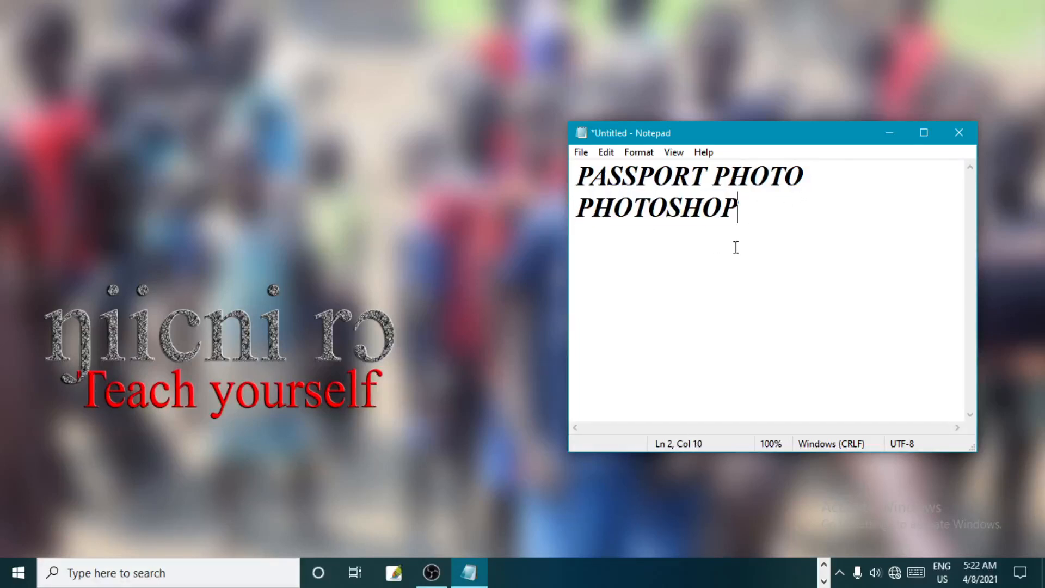
- Search Windows for Photoshop and launch Adobe Photoshop CS3
left_click(330, 245)
key("super")
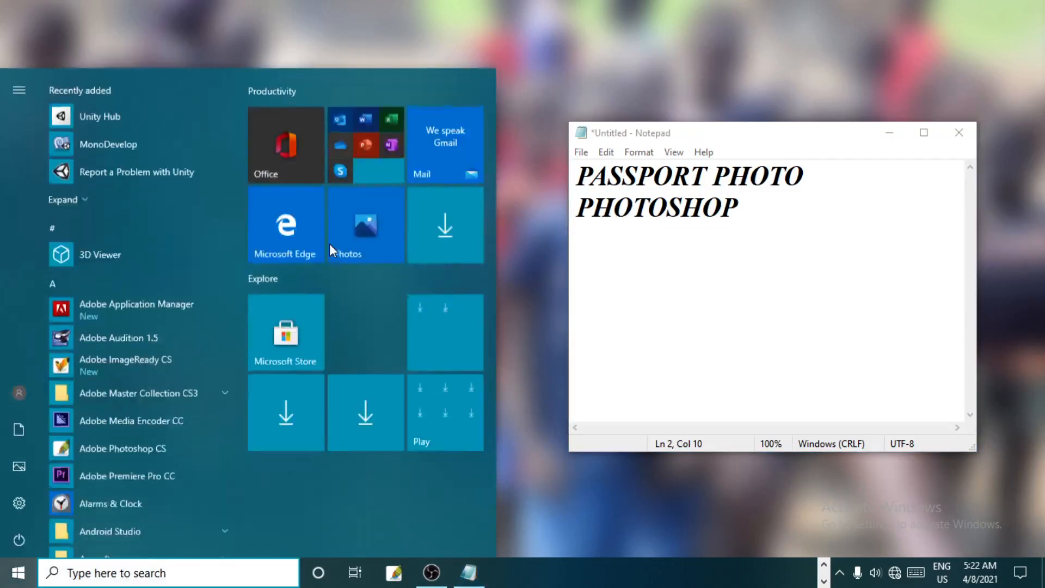
type("PH")
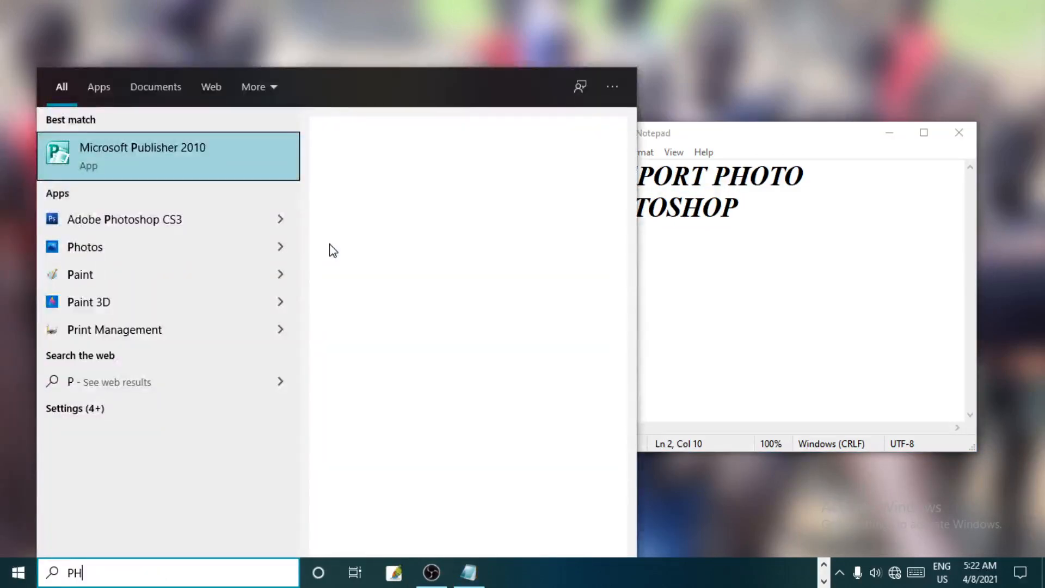
type("OTOSH")
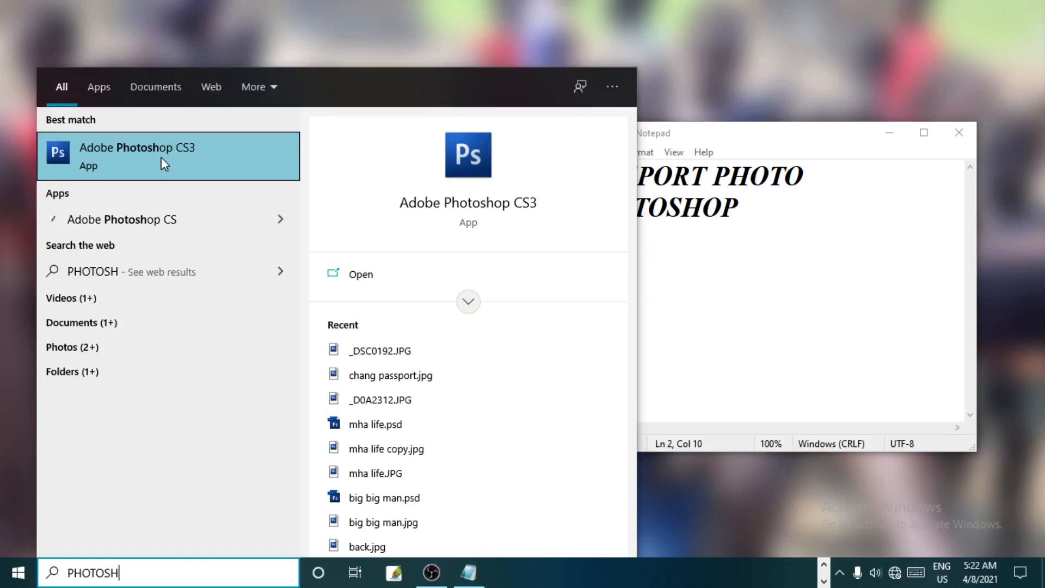
left_click(166, 152)
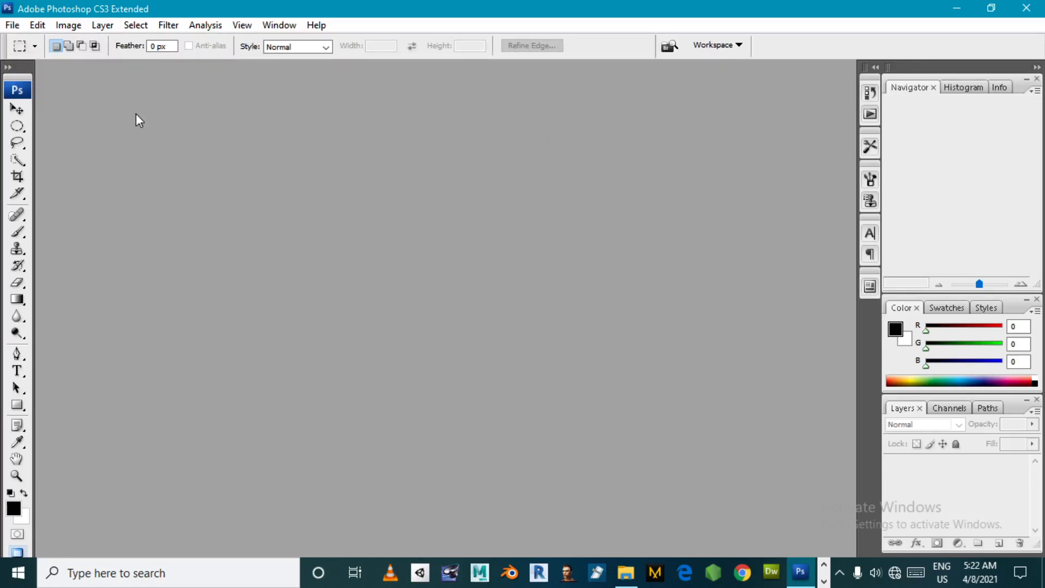
- Open the photo _DSC0192.JPG from the Pictures folder
left_click(14, 27)
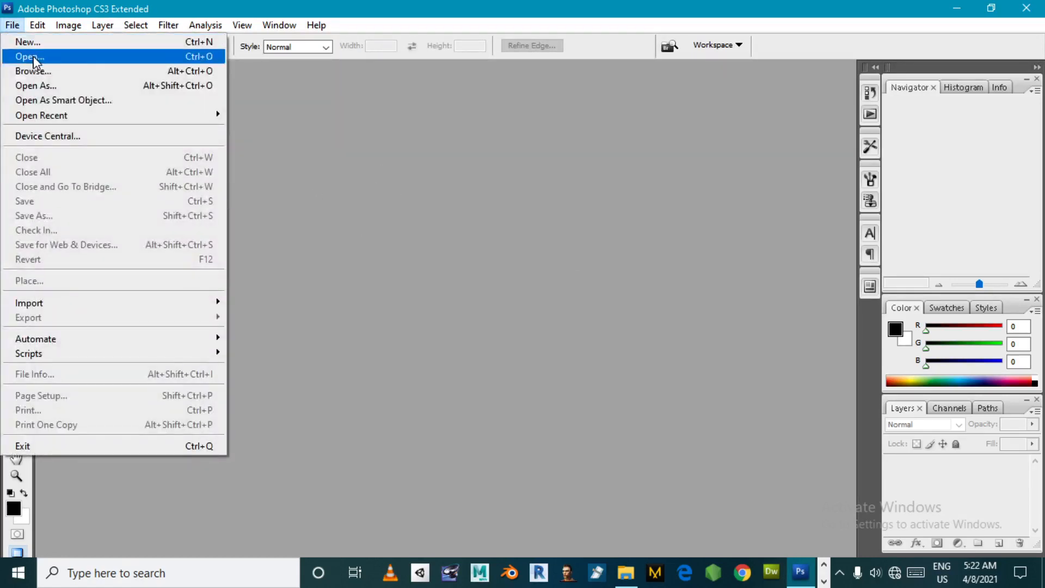
left_click(33, 58)
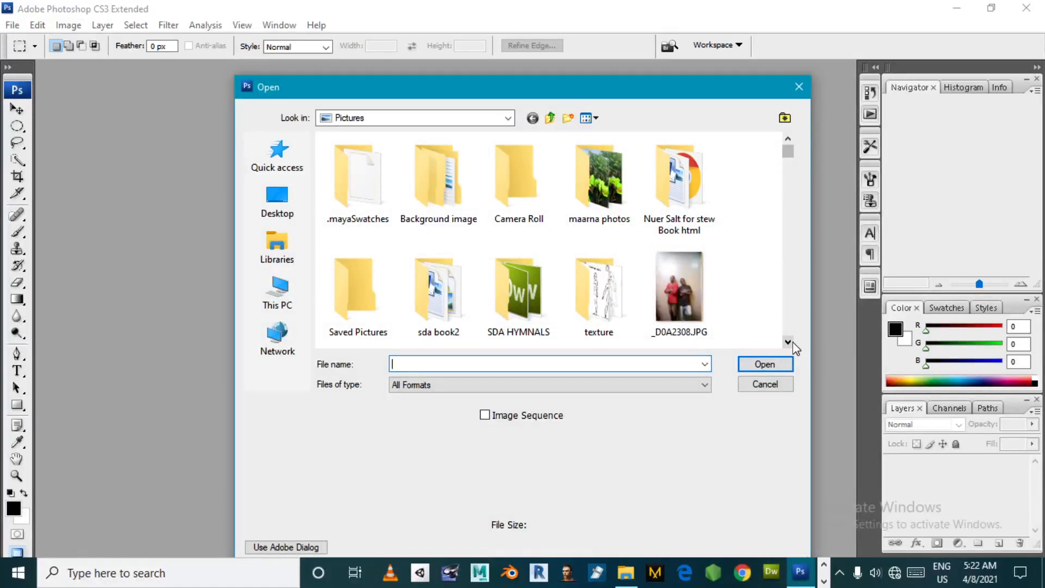
left_click(792, 342)
left_click(792, 342)
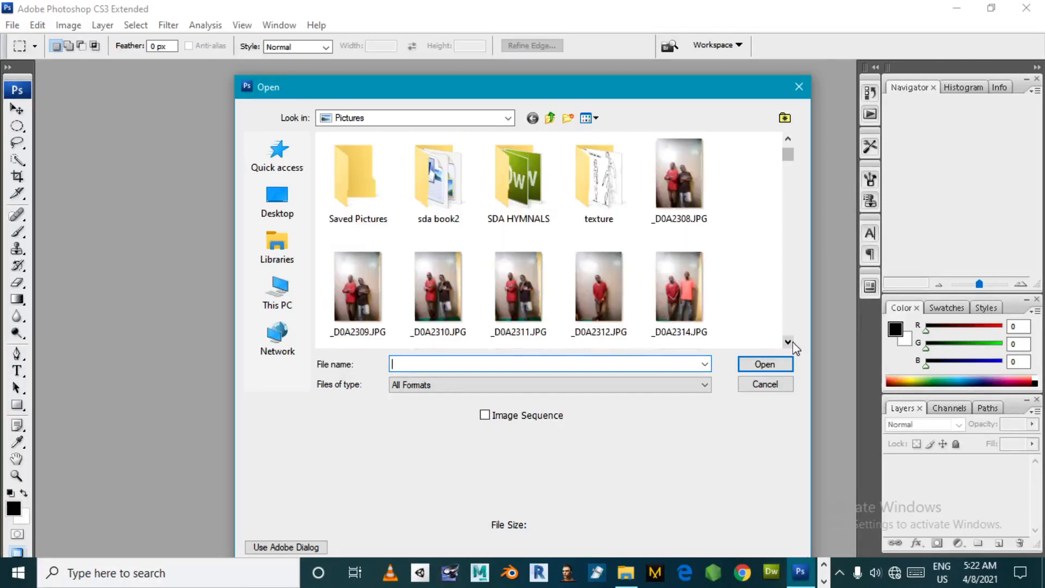
left_click(792, 342)
left_click(788, 342)
left_click(788, 342)
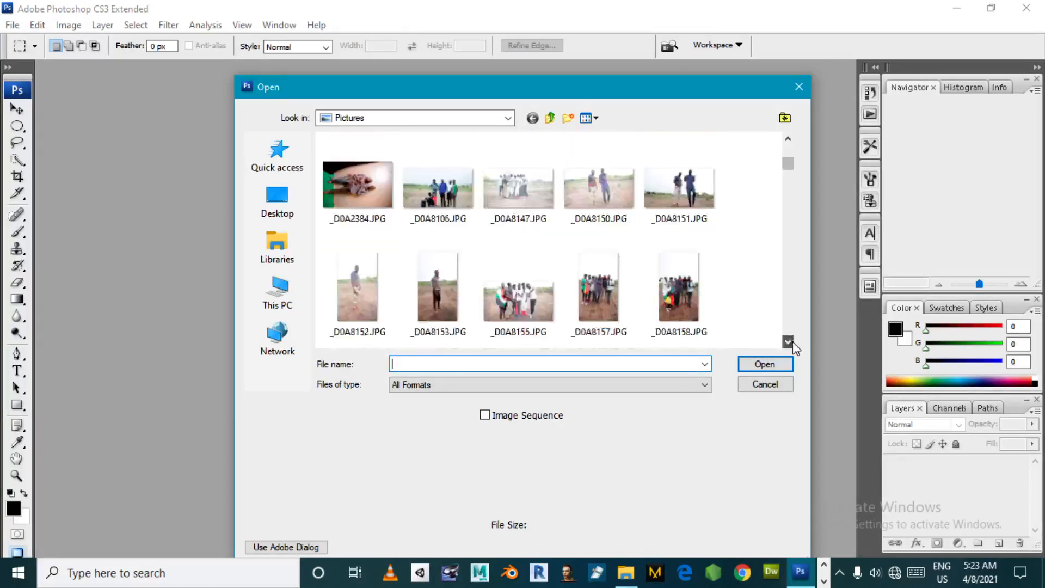
left_click(788, 342)
left_click(792, 343)
left_click(792, 343)
left_click(793, 343)
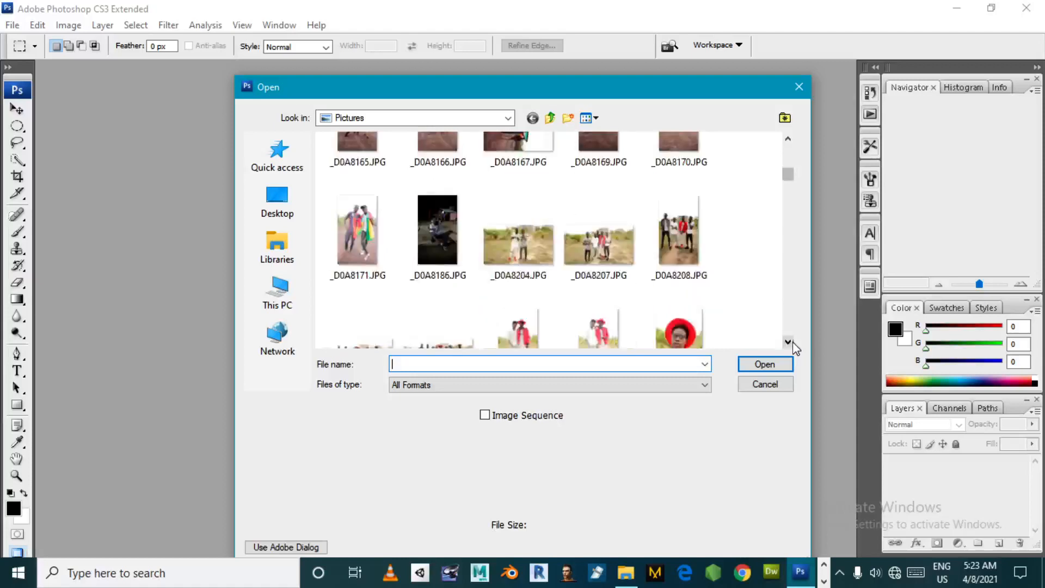
left_click(793, 343)
left_click(793, 342)
left_click(793, 341)
left_click(793, 342)
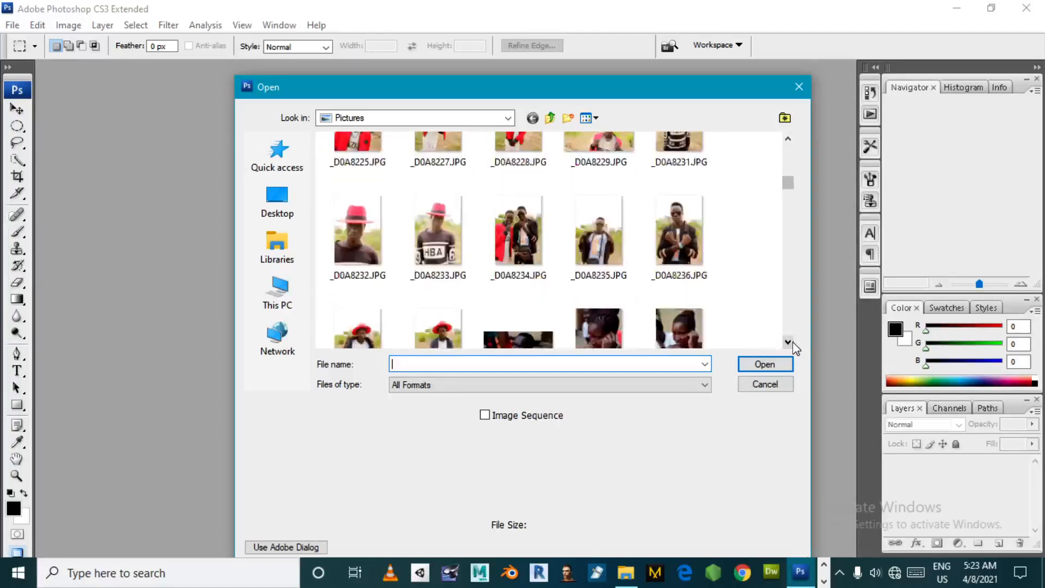
left_click(793, 342)
left_click(792, 342)
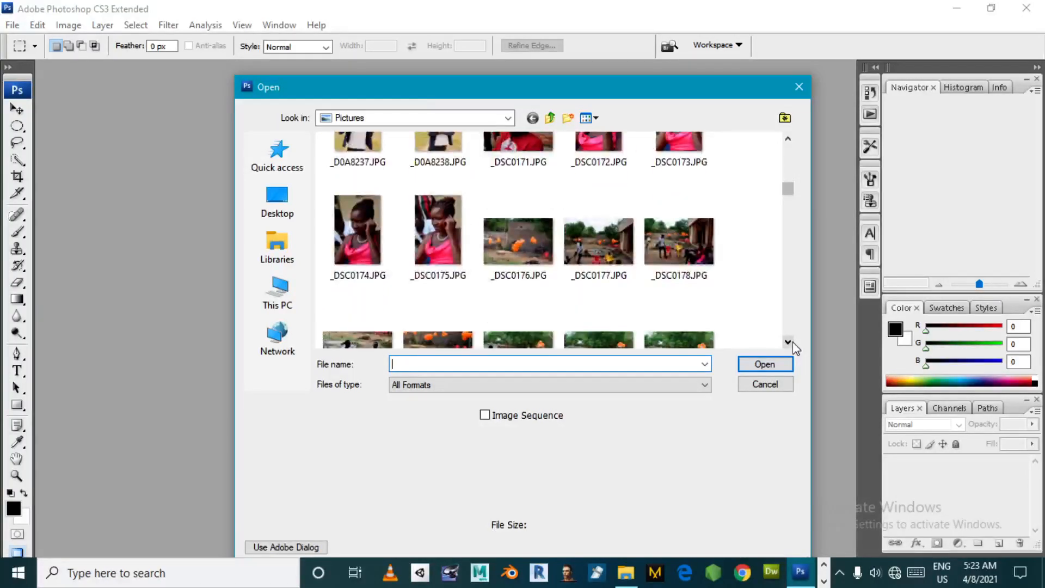
left_click(792, 342)
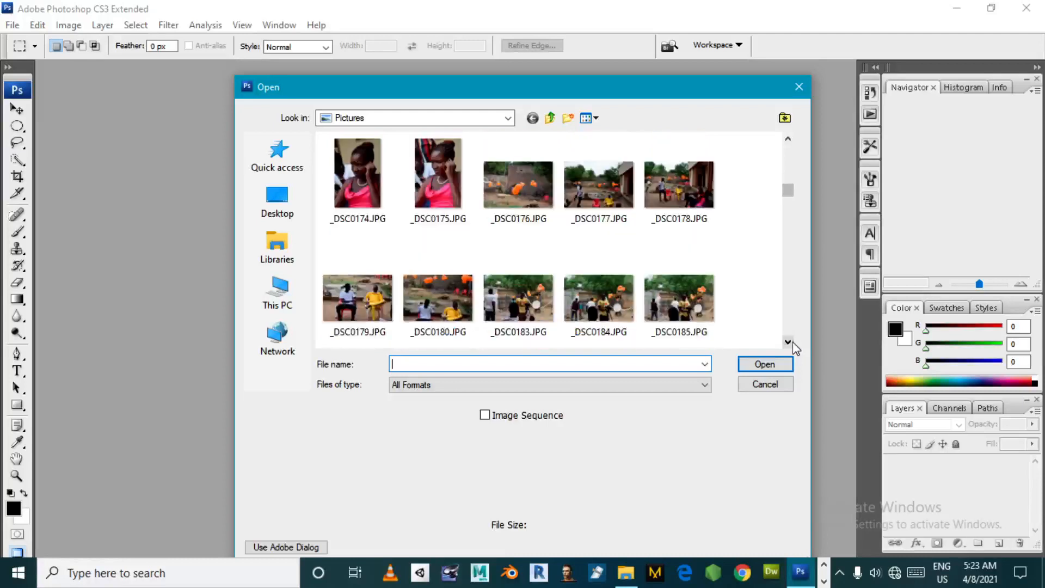
left_click(792, 342)
left_click(792, 342)
left_click(792, 342)
left_click(793, 342)
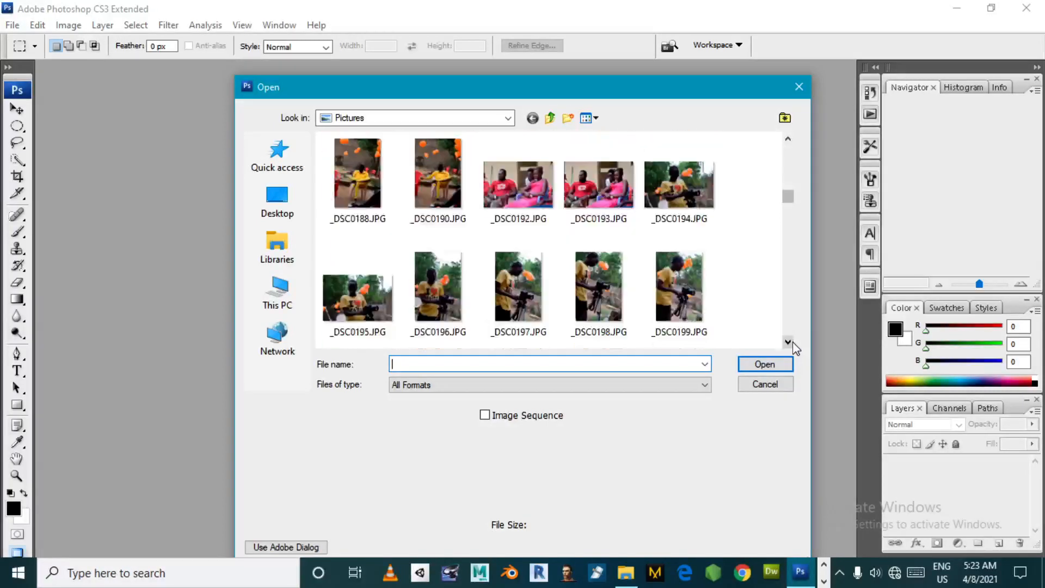
left_click(524, 175)
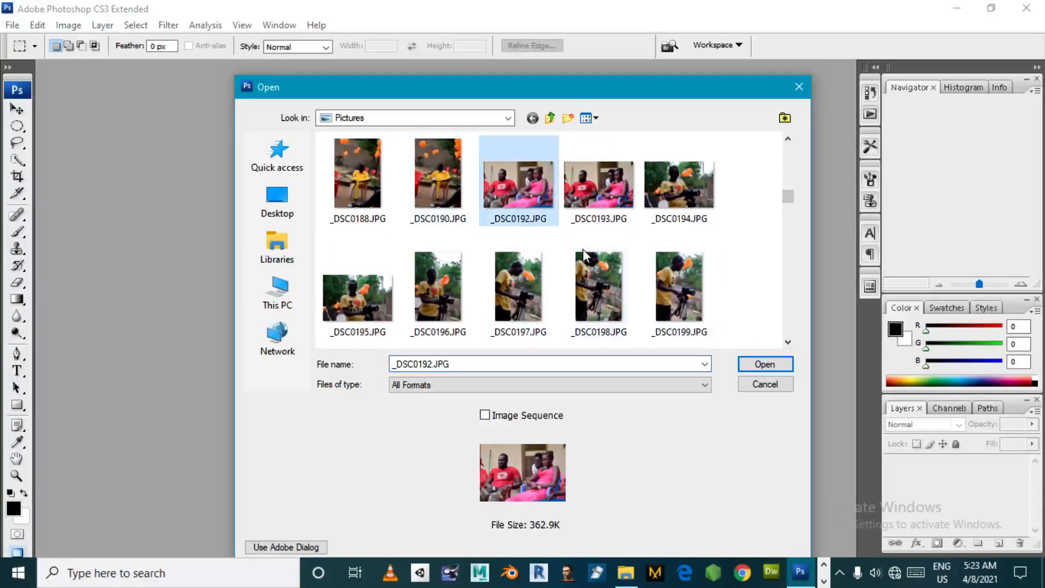
left_click(792, 368)
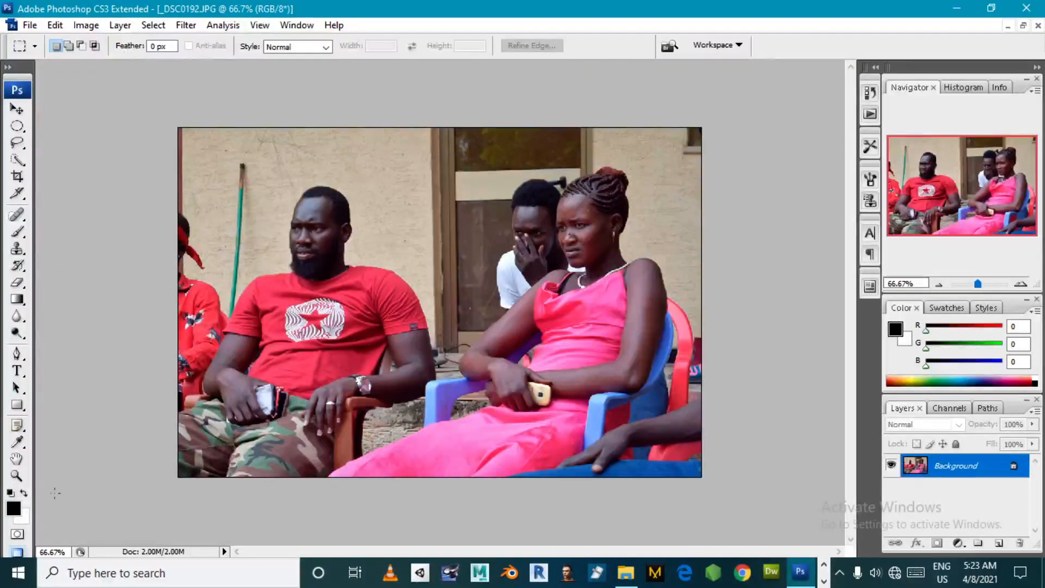
- Magnify the photo to 200% around the seated man in the red T-shirt
left_click(17, 476)
left_click(313, 267)
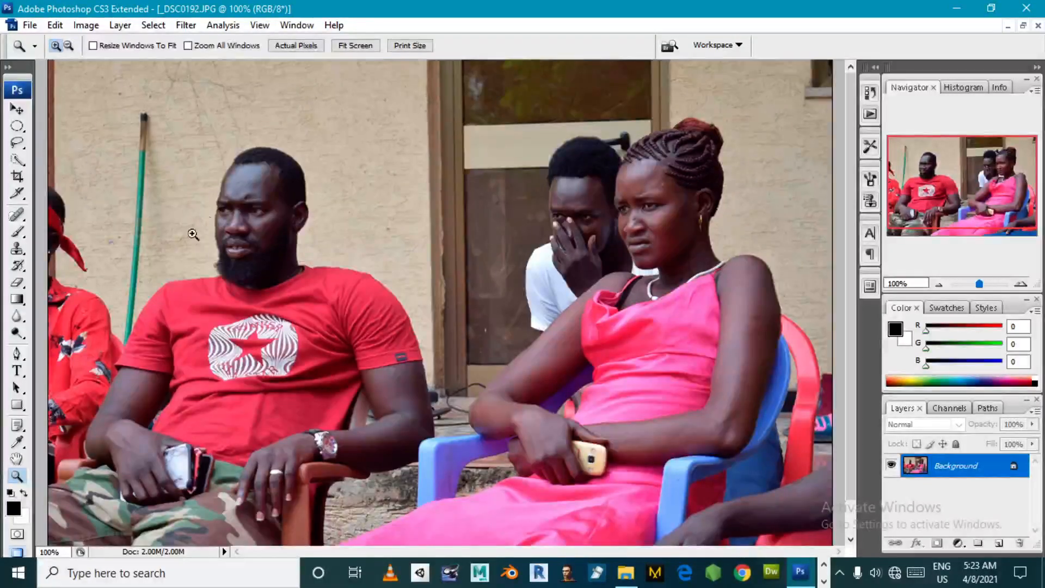
left_click(117, 234)
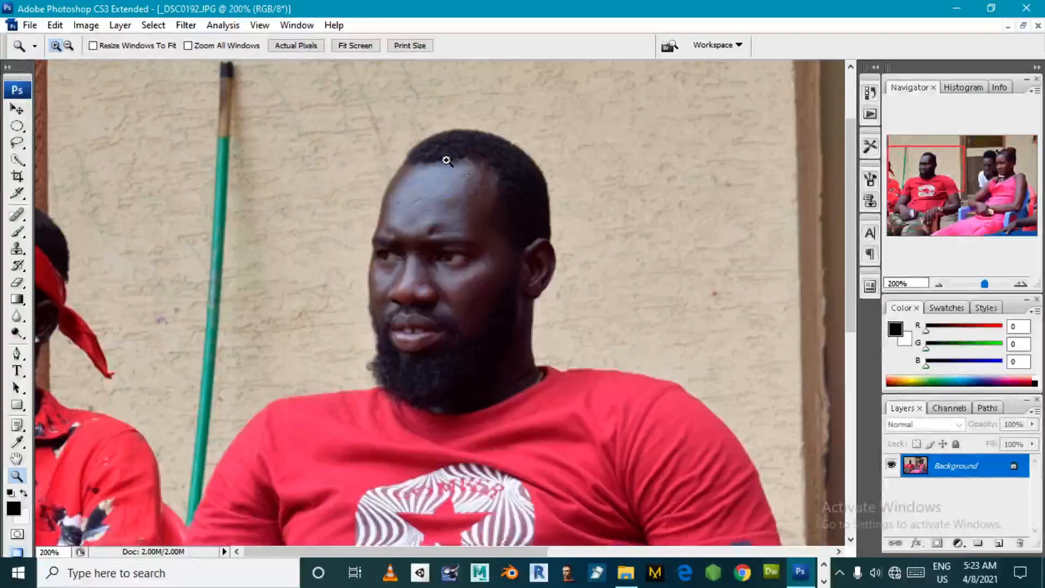
left_click(357, 45)
left_click(238, 228)
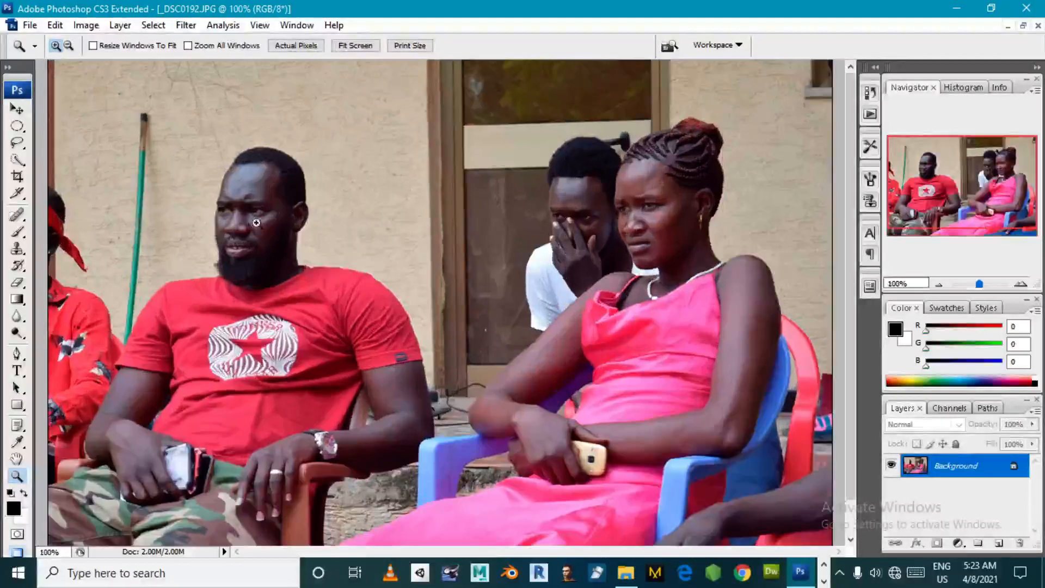
left_click(164, 213)
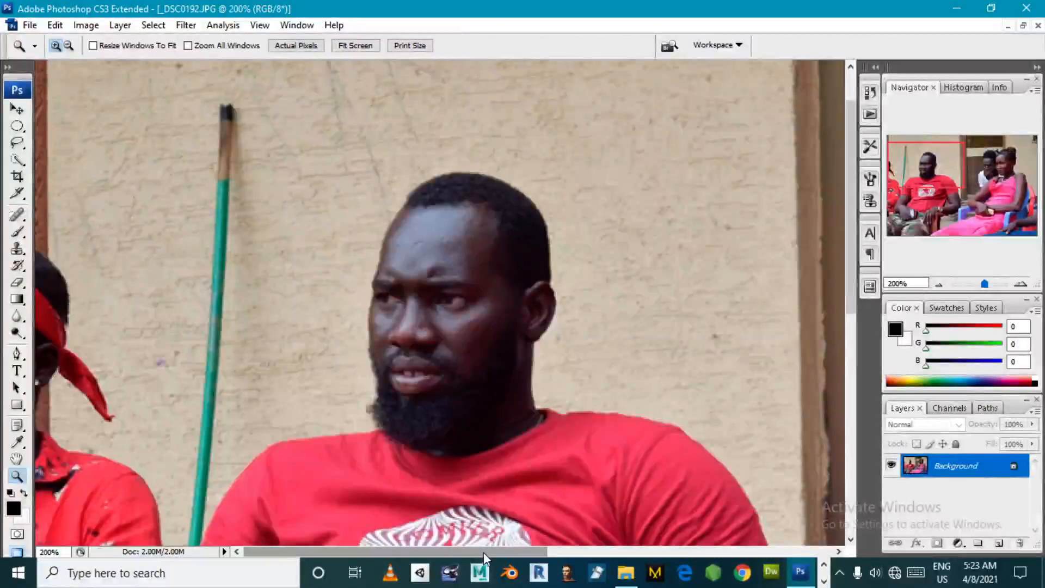
mouse_move(483, 552)
left_mouse_down()
mouse_move(493, 547)
mouse_move(478, 548)
left_mouse_up()
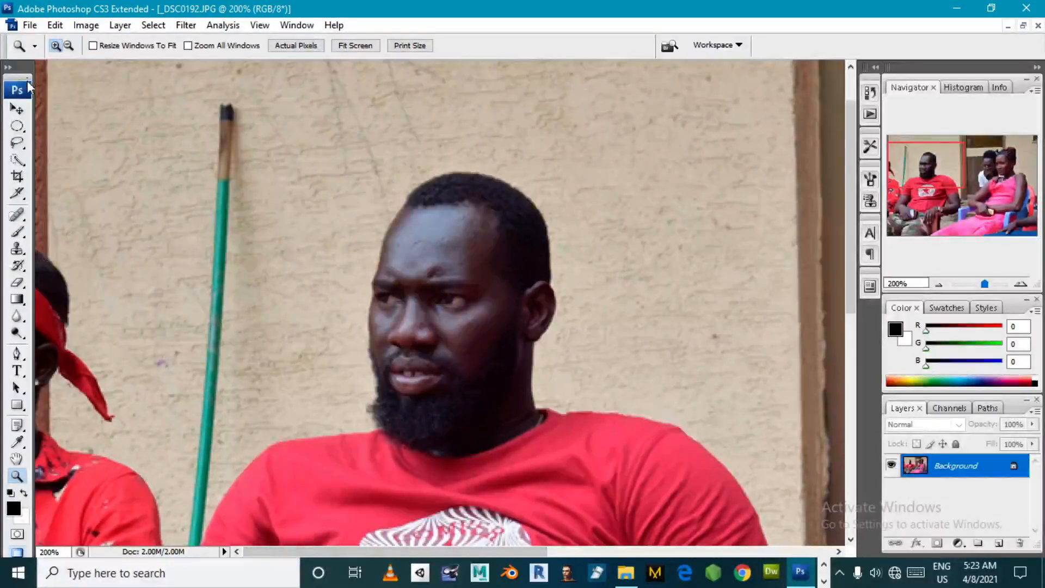
- Undock the toolbox and reframe the man's head and shoulders at 200% magnification
mouse_move(26, 77)
left_mouse_down()
mouse_move(335, 96)
mouse_move(352, 55)
mouse_move(359, 76)
mouse_move(32, 68)
left_mouse_up()
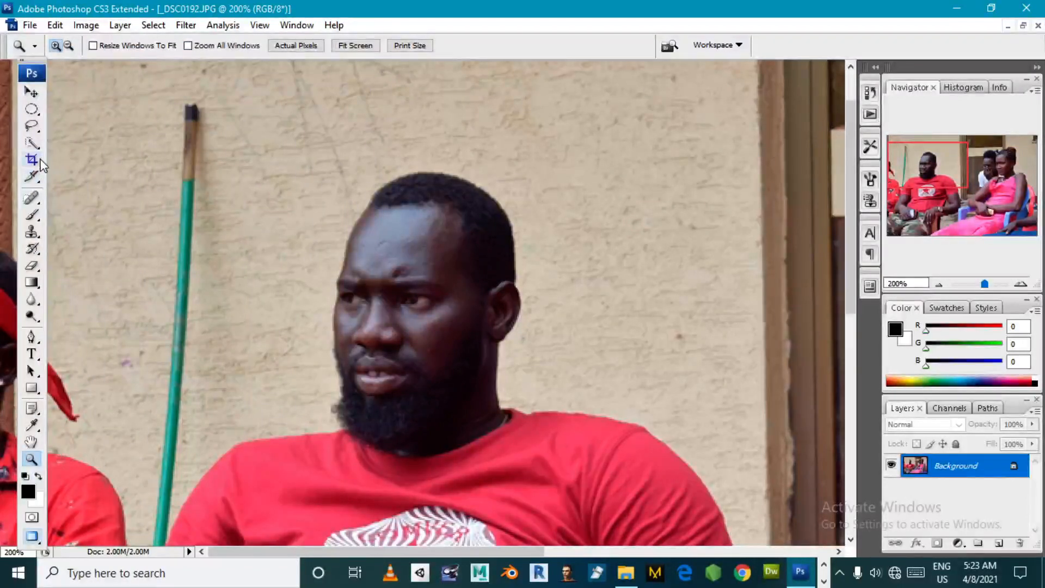
left_click(40, 159)
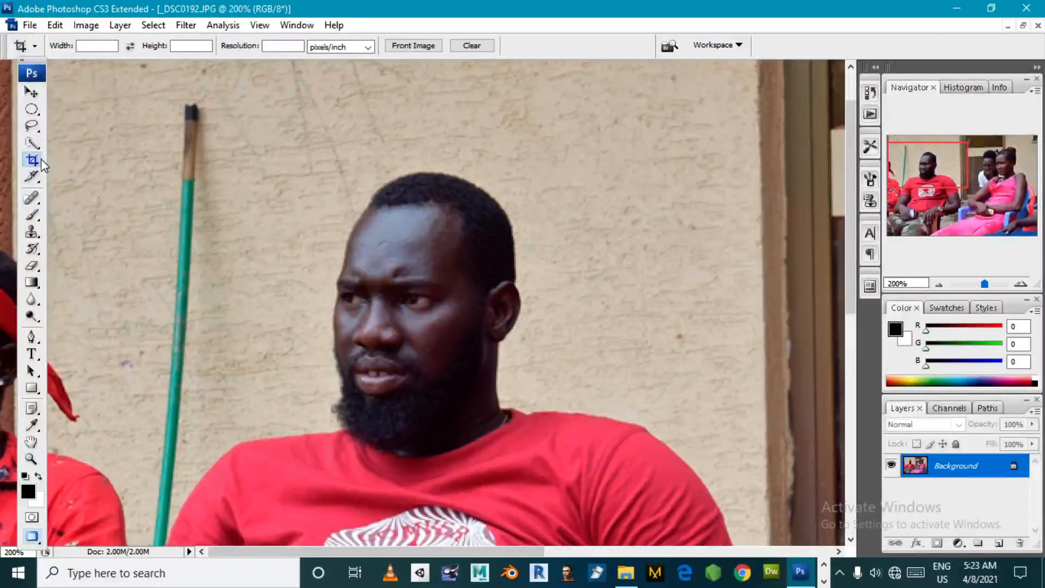
left_click(31, 459)
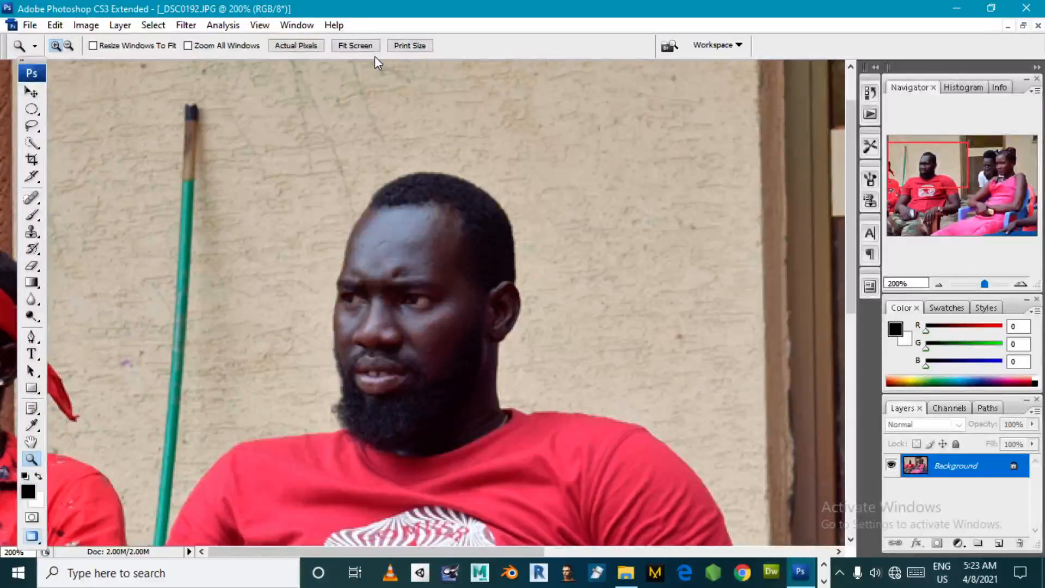
left_click(359, 45)
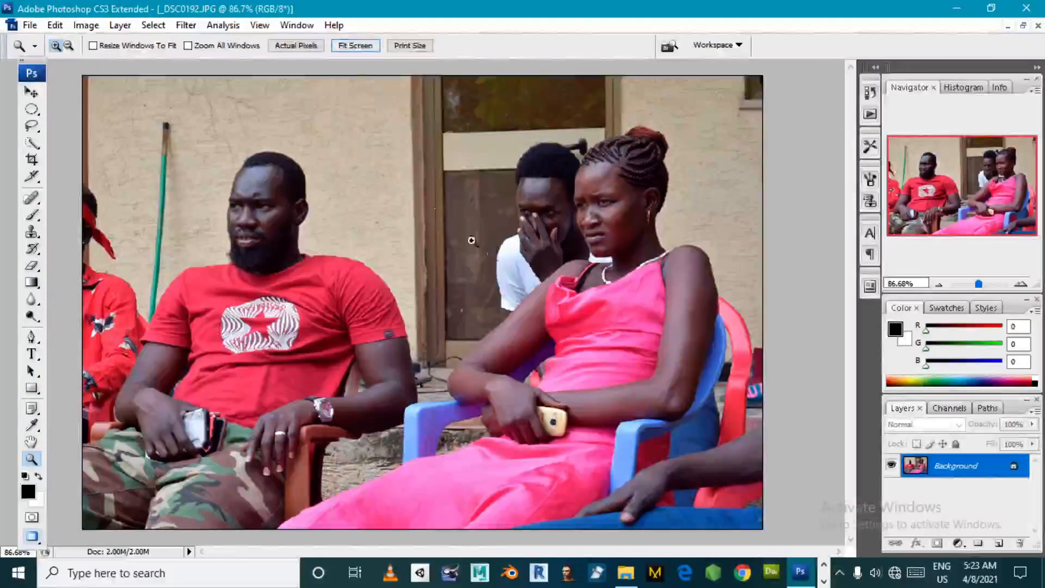
left_click(170, 177)
left_click(168, 175)
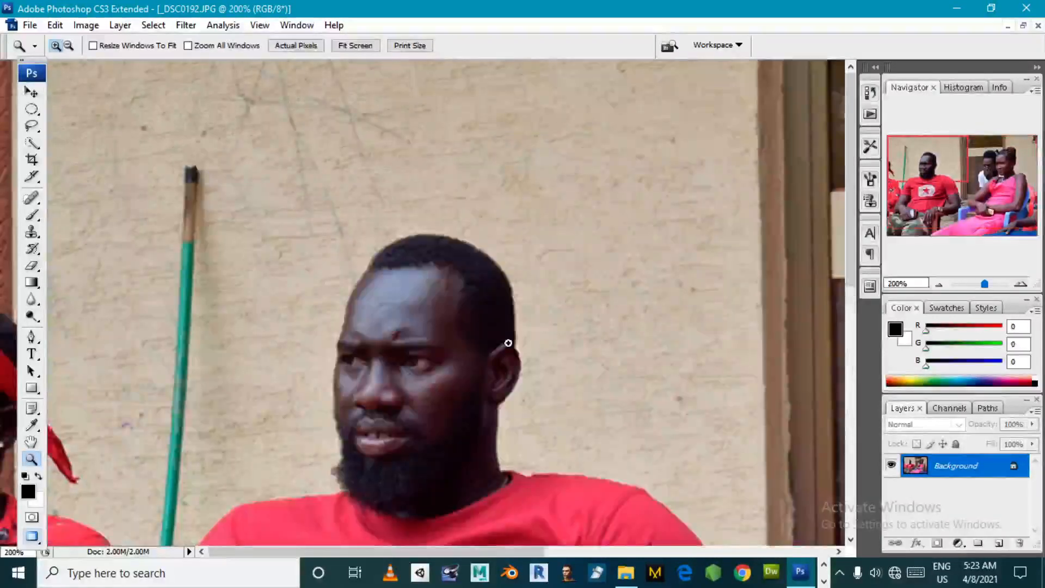
left_click(356, 46)
left_click(227, 156)
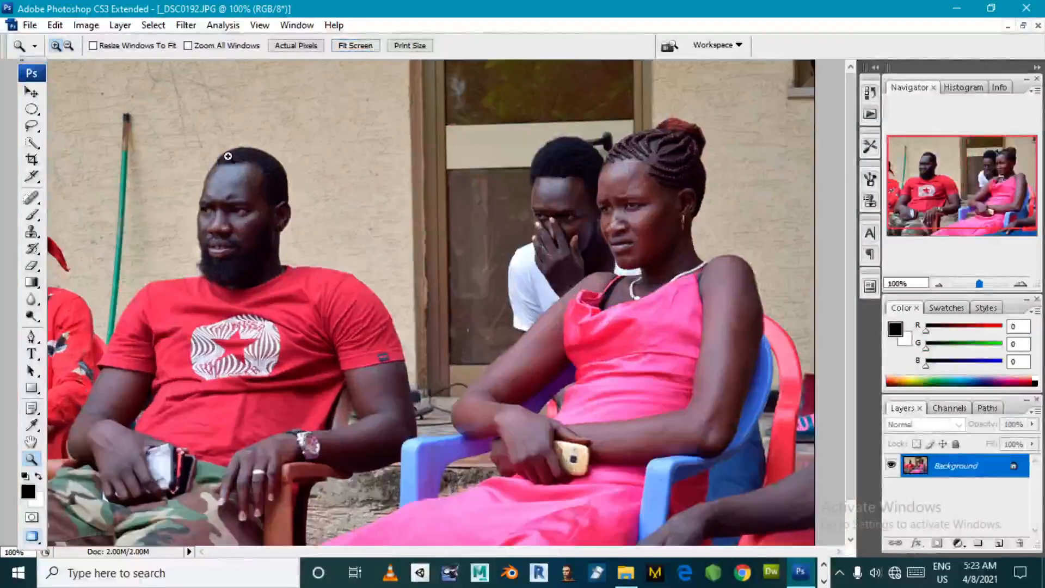
left_click(154, 177)
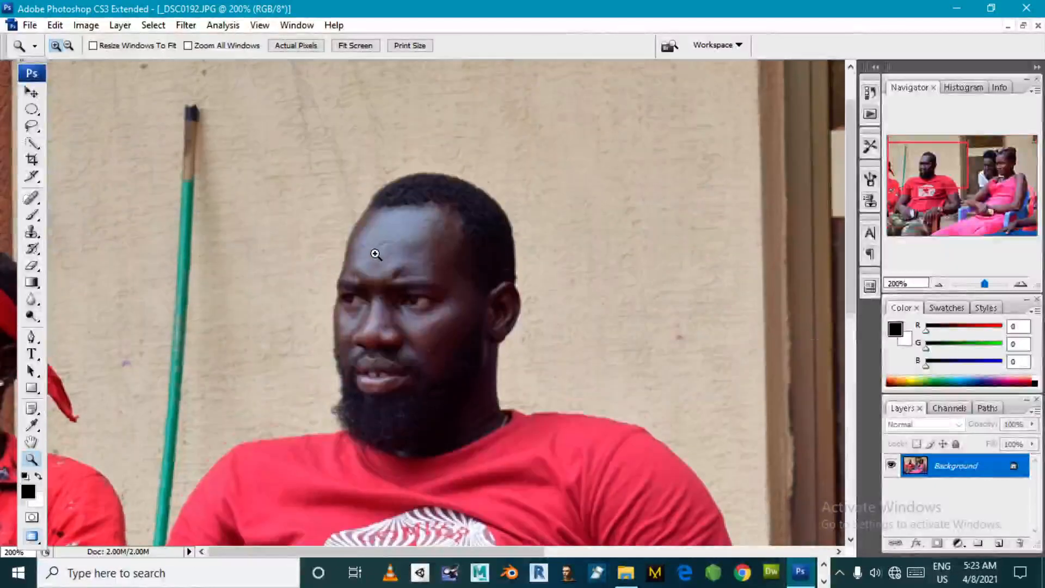
scroll(375, 254, "down", 1)
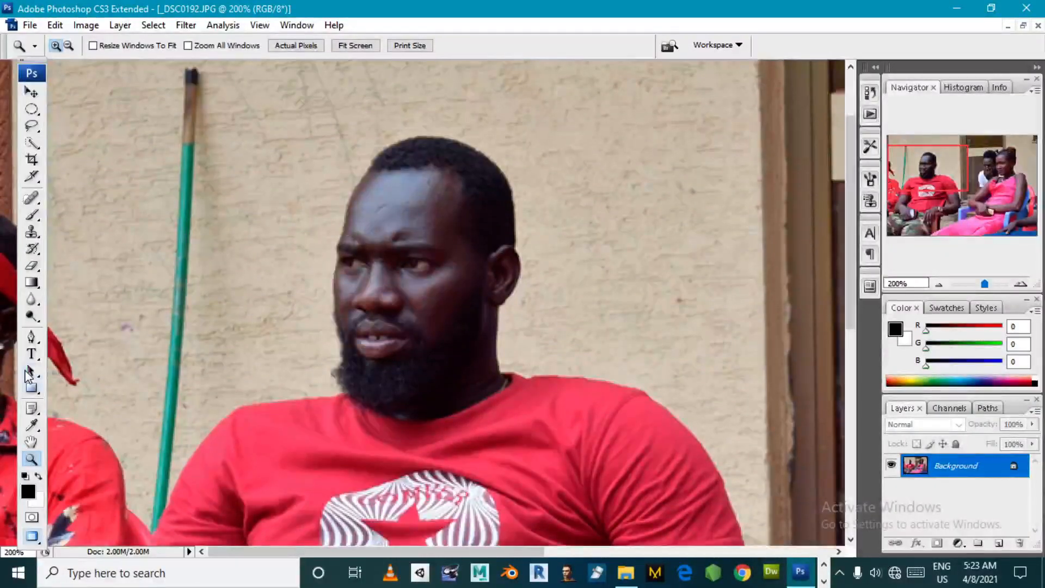
- Set up the Crop tool with a width of 1.5 in, a height of 2 in and a resolution of 200 pixels/inch
left_click(32, 159)
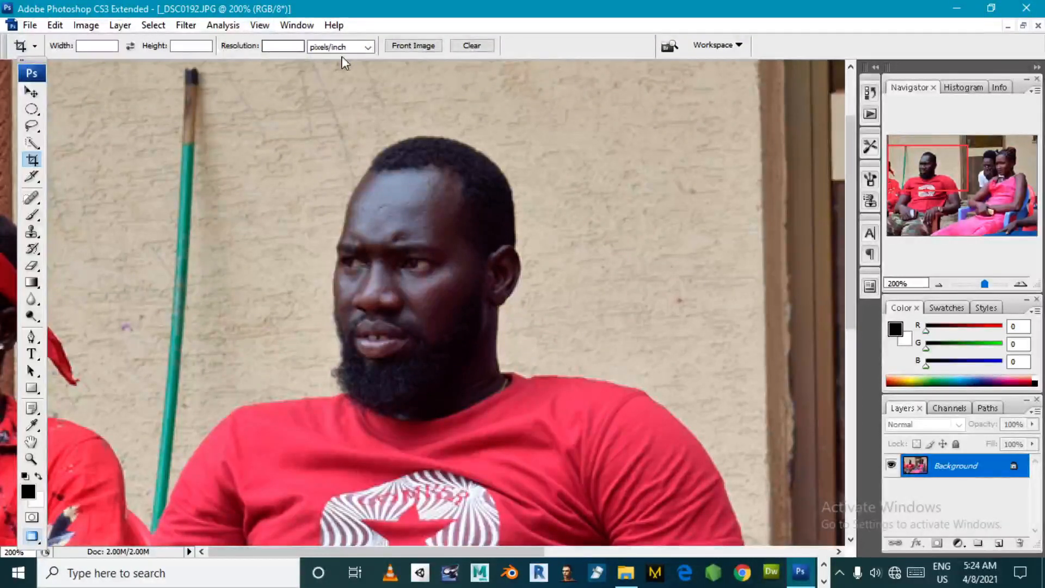
left_click(93, 46)
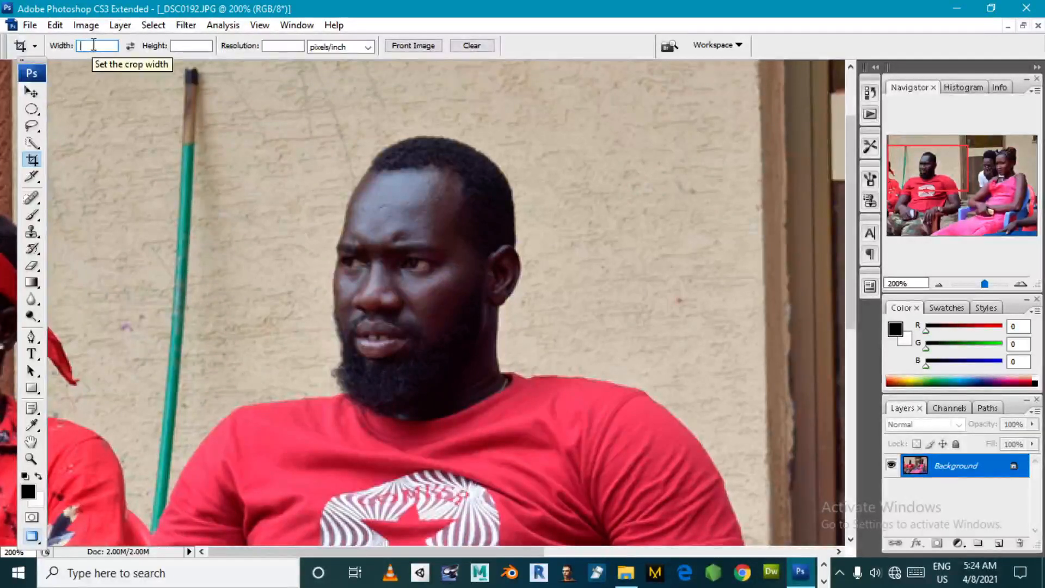
type("1")
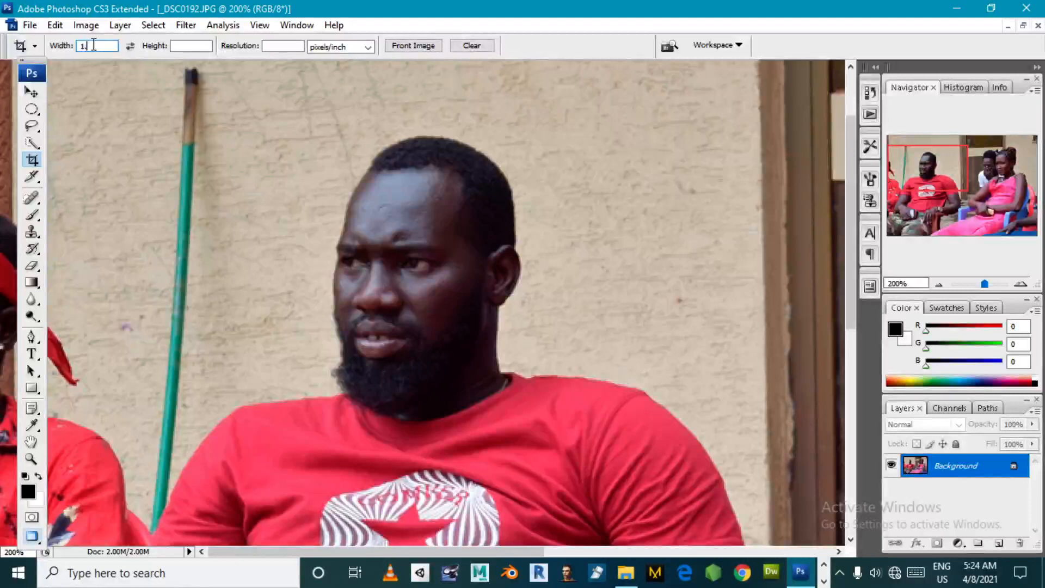
type(".5")
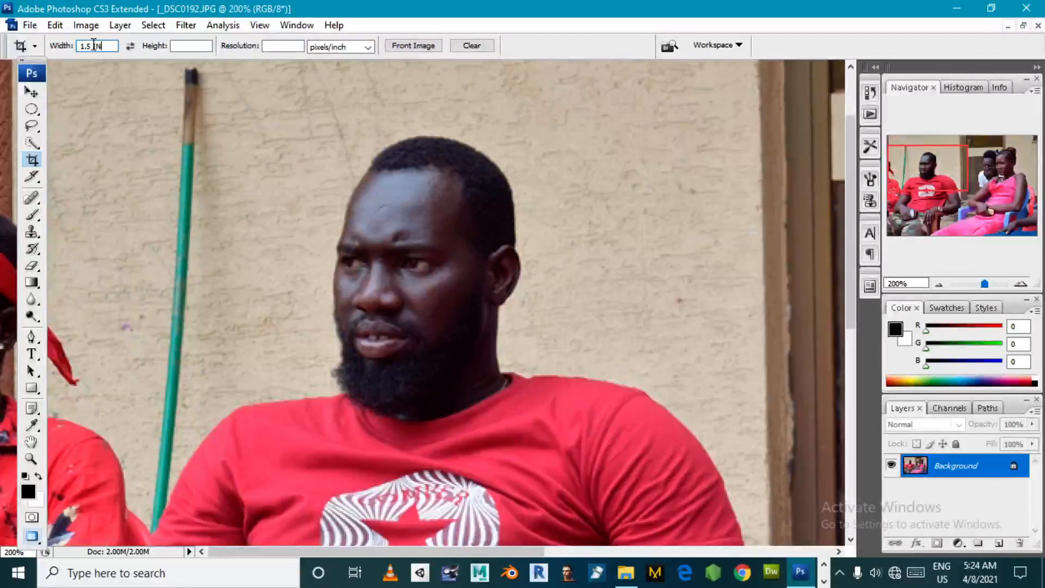
type(" in")
left_click(196, 47)
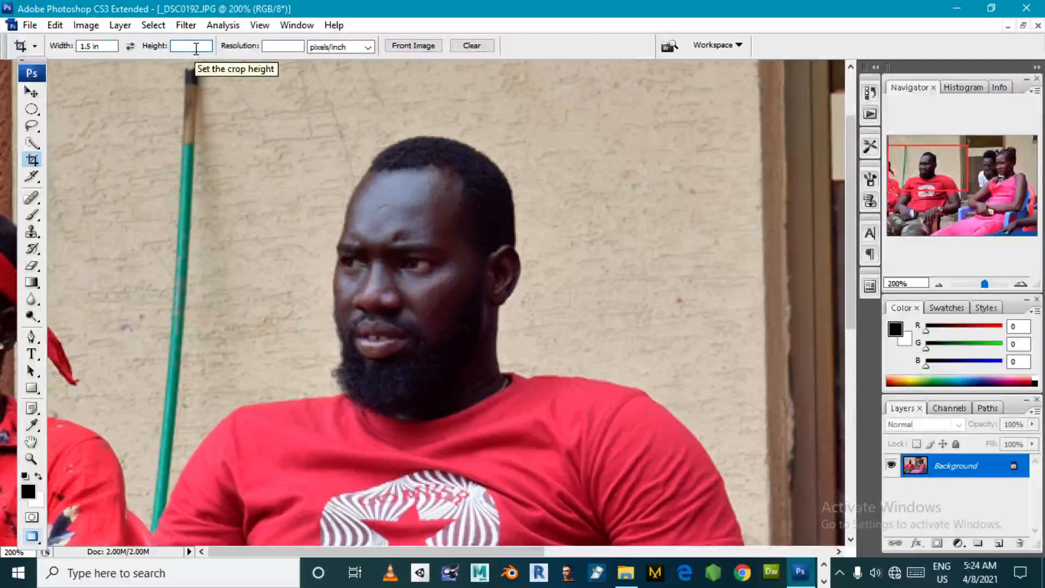
type("2 IN")
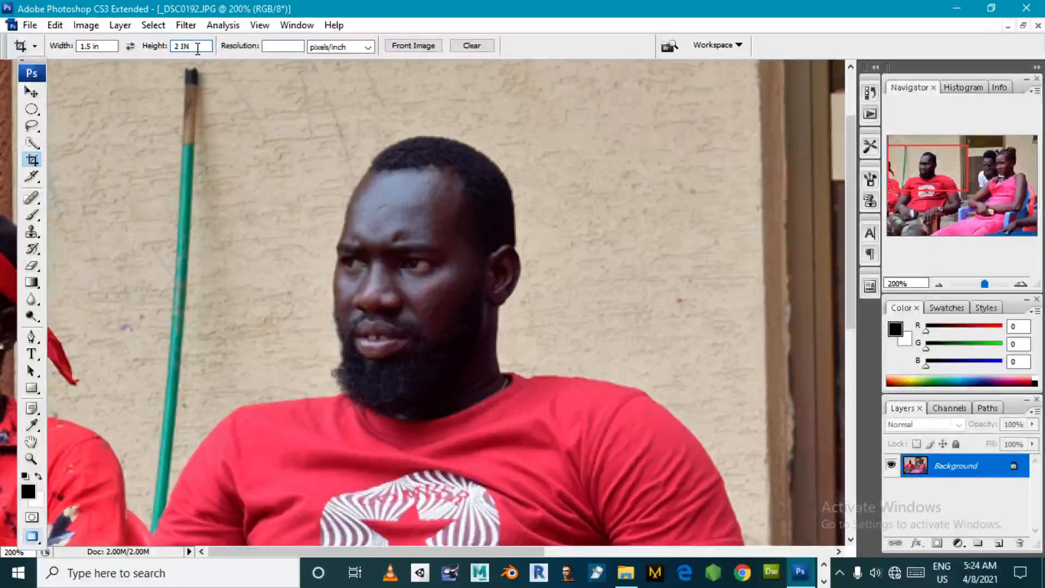
left_click(284, 46)
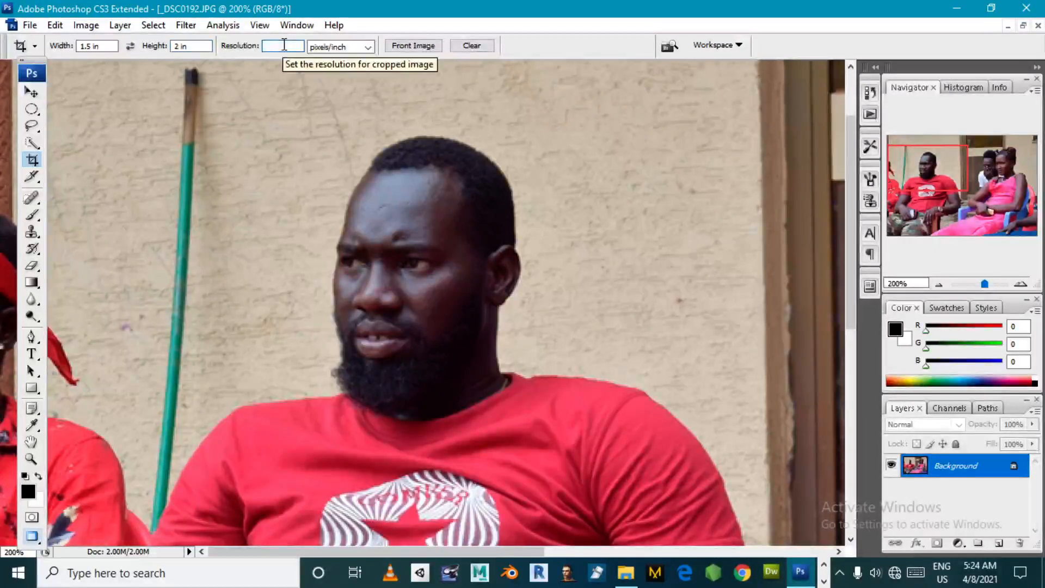
type("200")
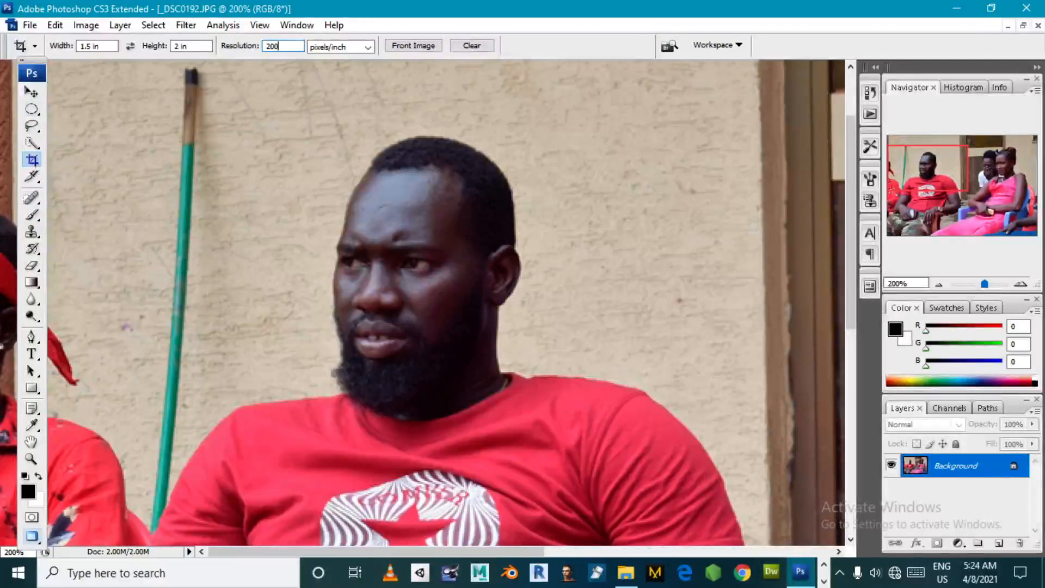
left_click(93, 46)
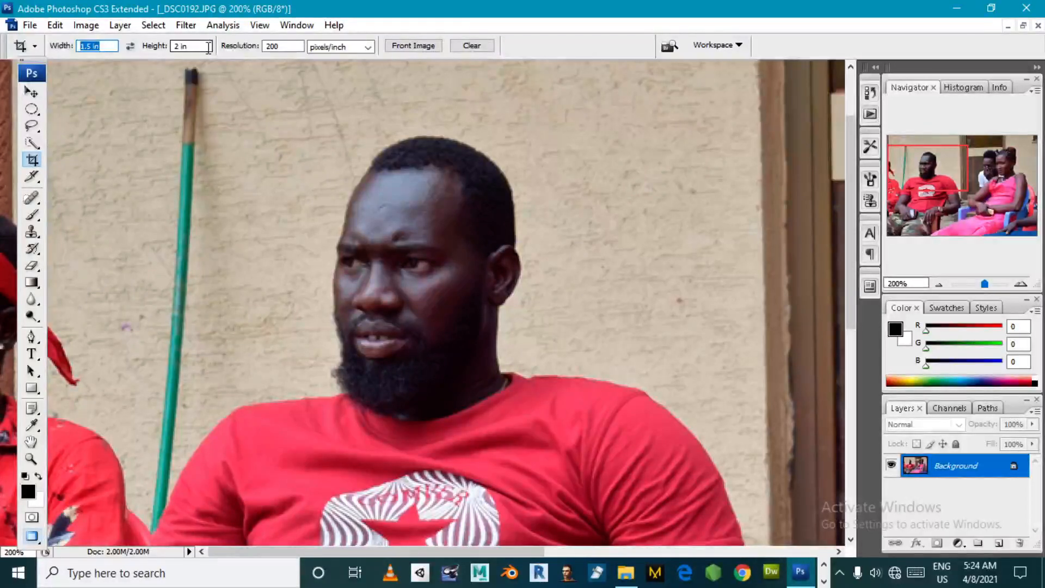
left_click_drag(206, 50, 166, 53)
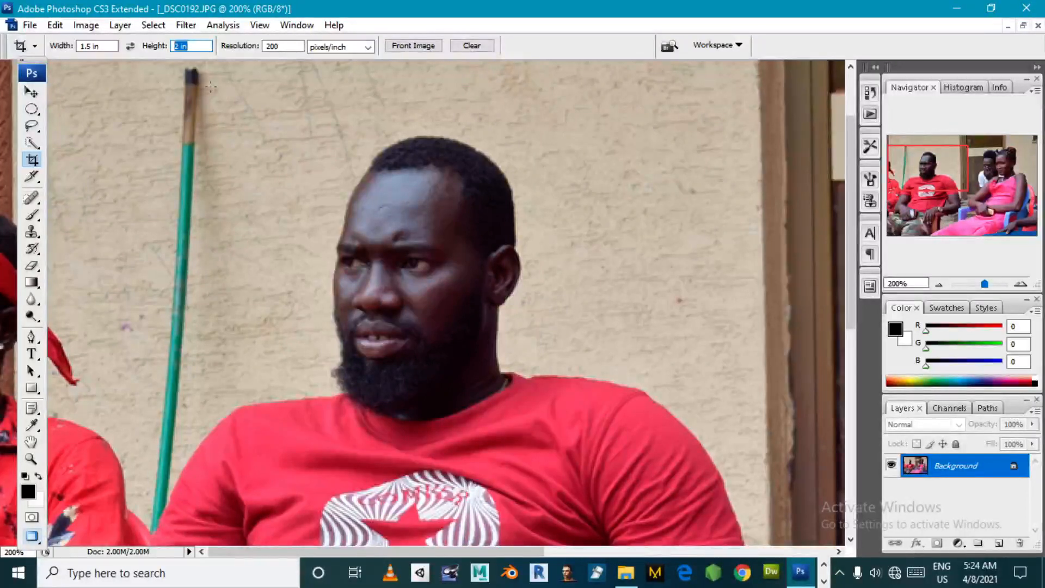
- Draw a crop frame around the man in the red T-shirt, from above his head to his lower torso
left_click_drag(264, 205, 494, 448)
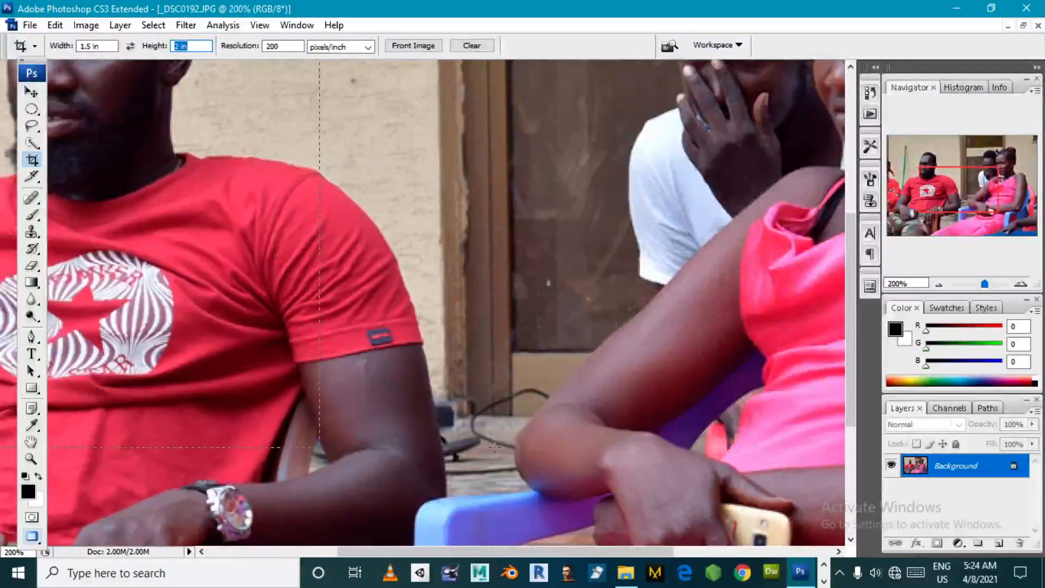
left_click_drag(602, 483, 602, 483)
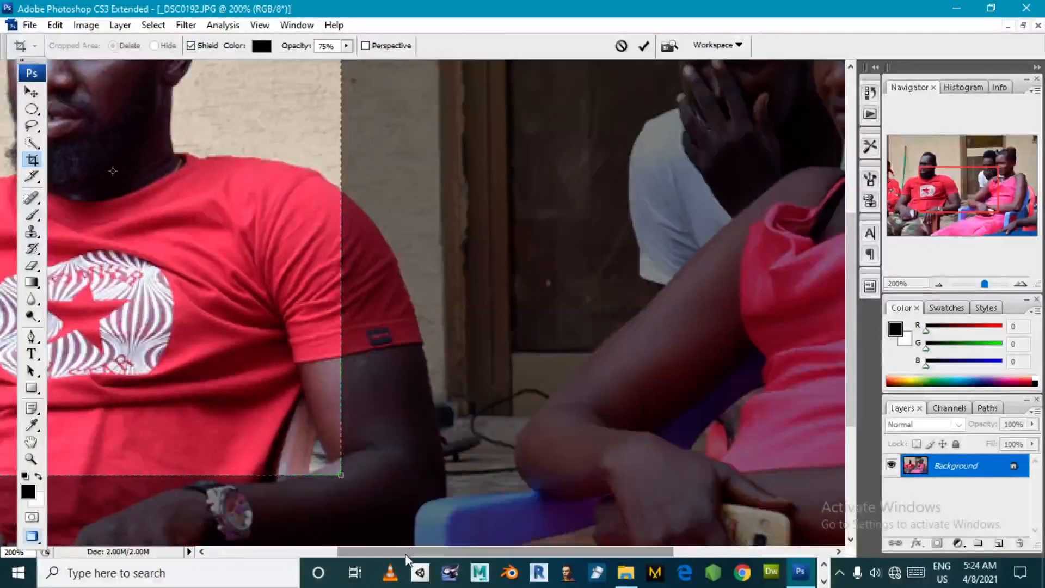
left_click_drag(405, 553, 270, 554)
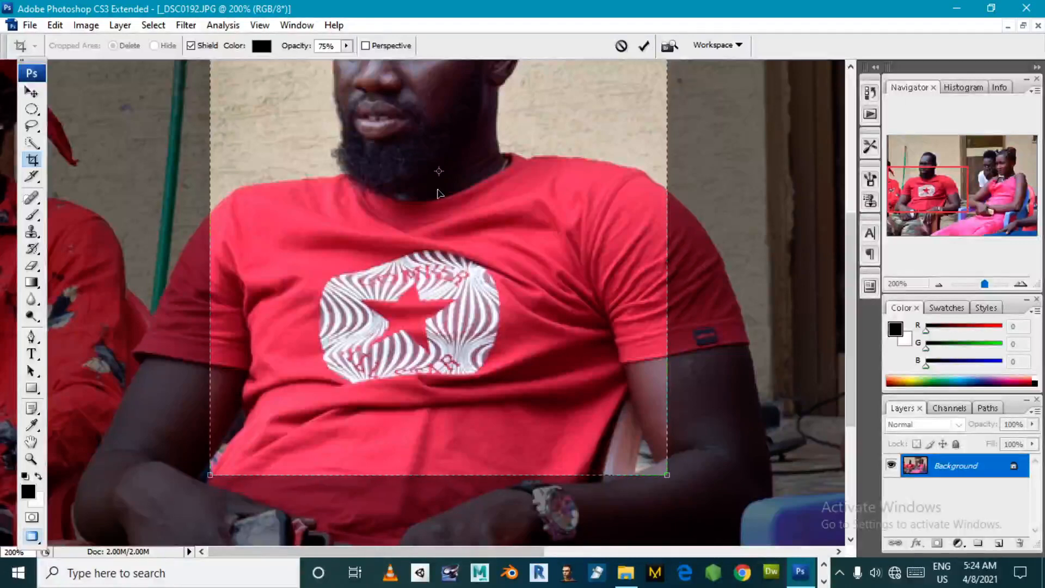
scroll(545, 215, "up", 5)
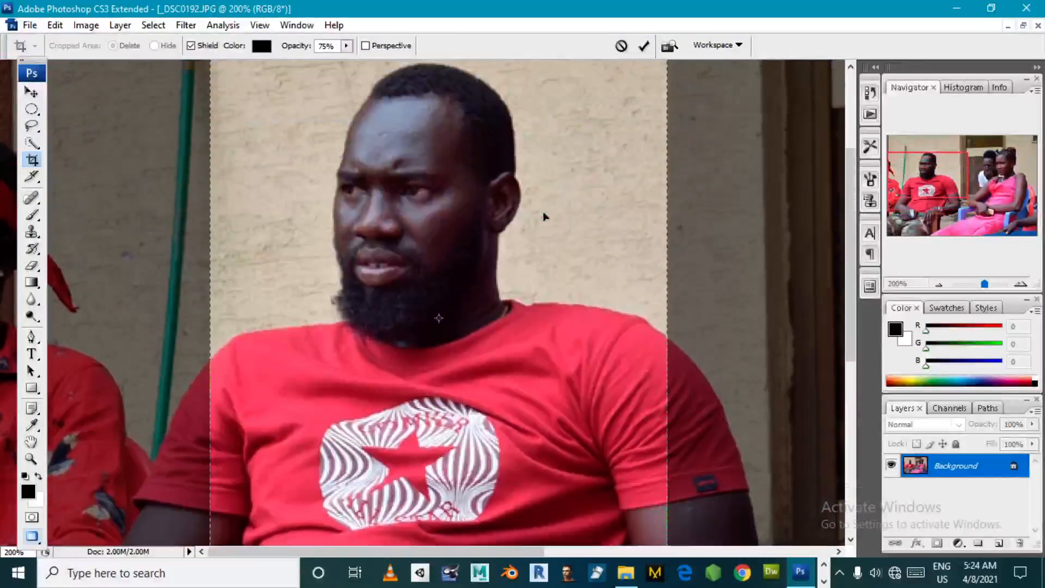
scroll(547, 229, "down", 3)
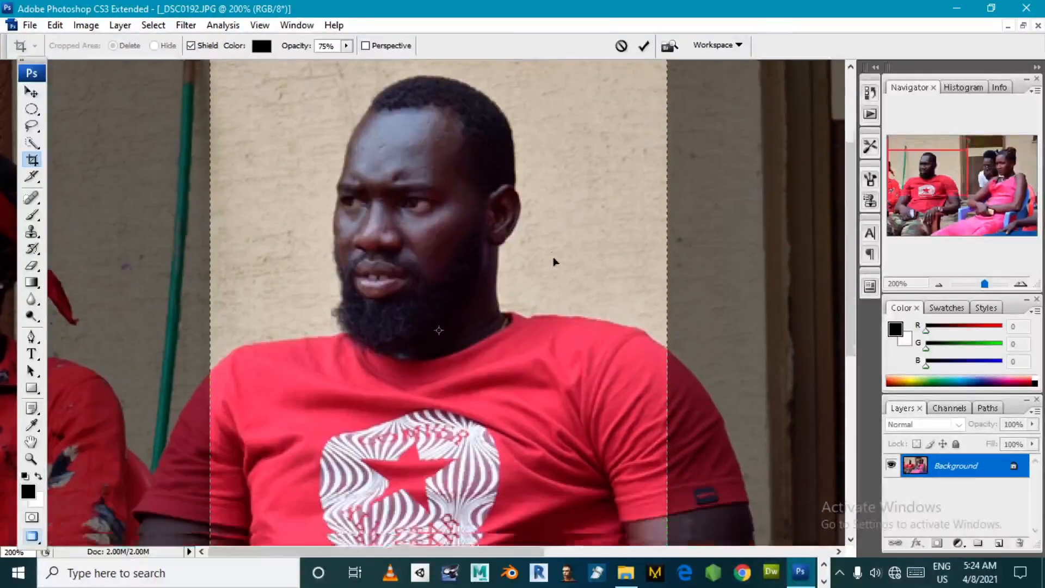
scroll(554, 276, "down", 1)
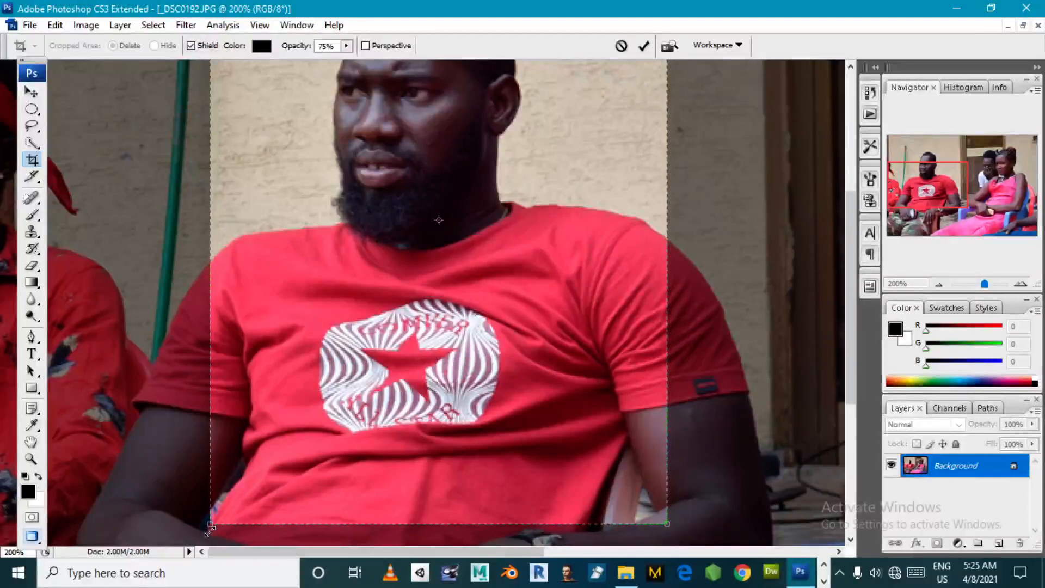
- Tighten the crop frame to the man's head, shoulders and upper chest, centre it on him and apply the crop
left_click_drag(209, 527, 246, 502)
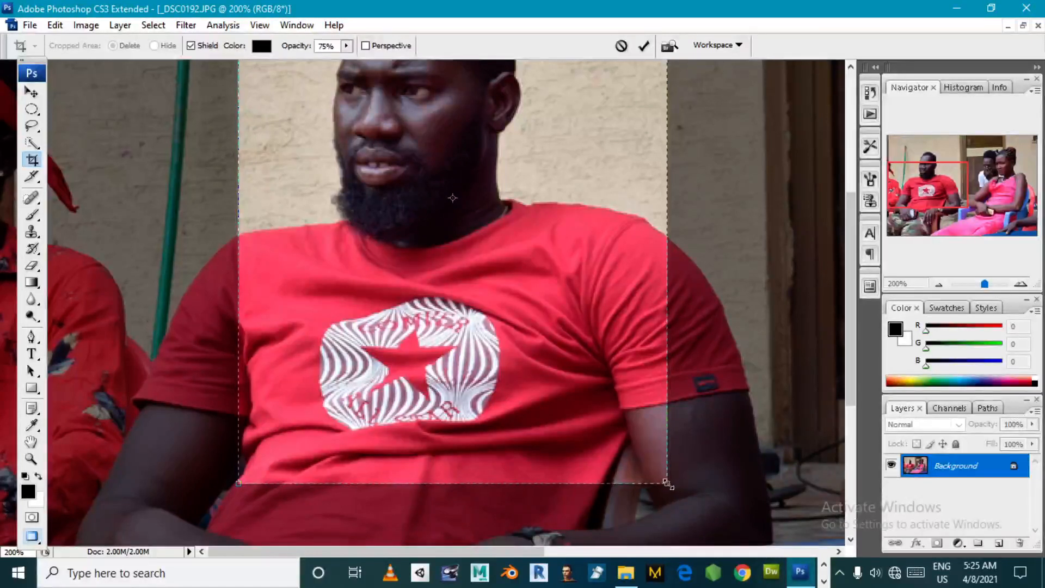
left_click_drag(667, 483, 602, 398)
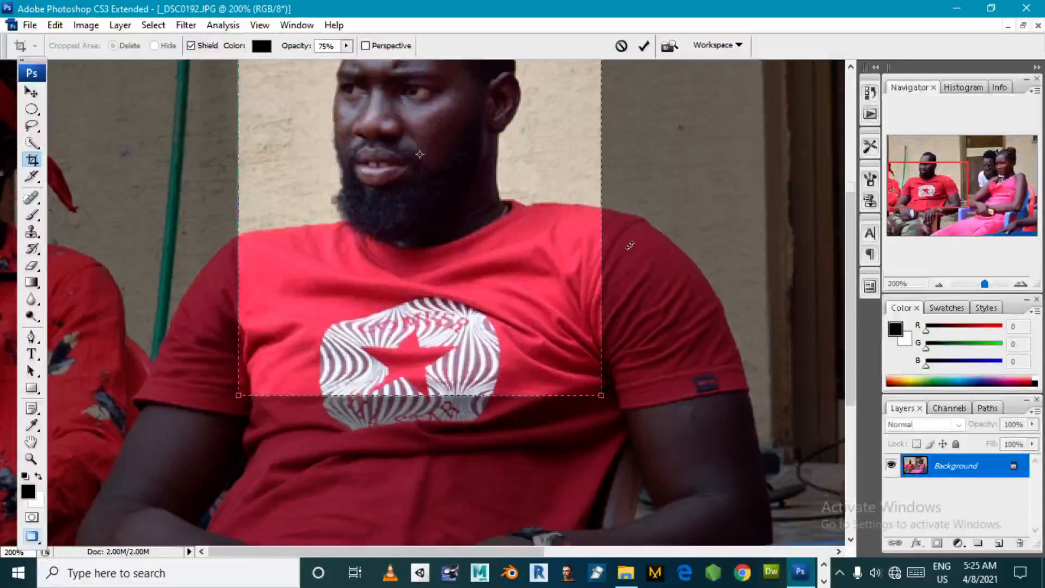
scroll(630, 246, "up", 6)
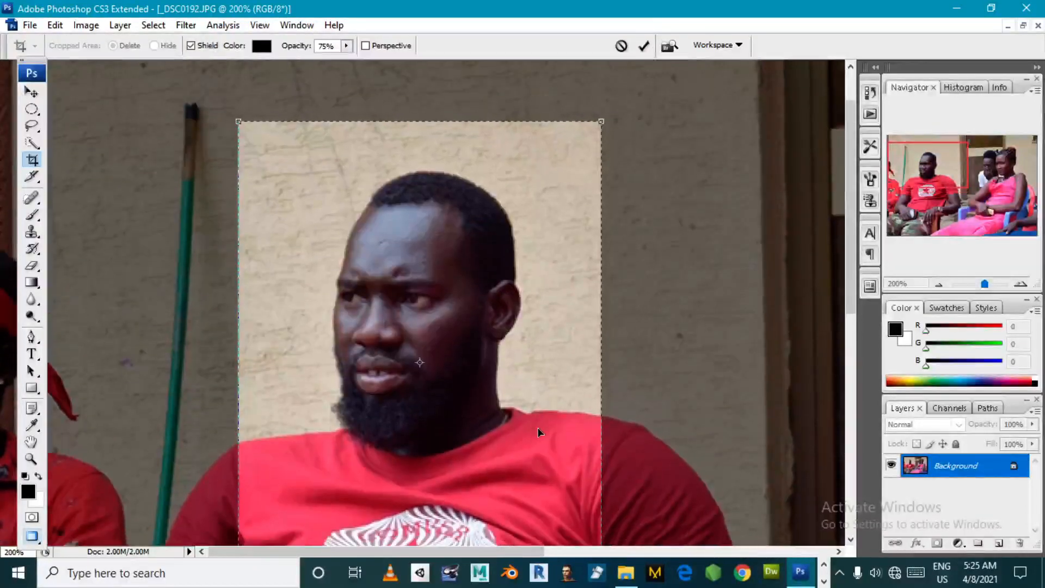
left_click_drag(503, 474, 508, 478)
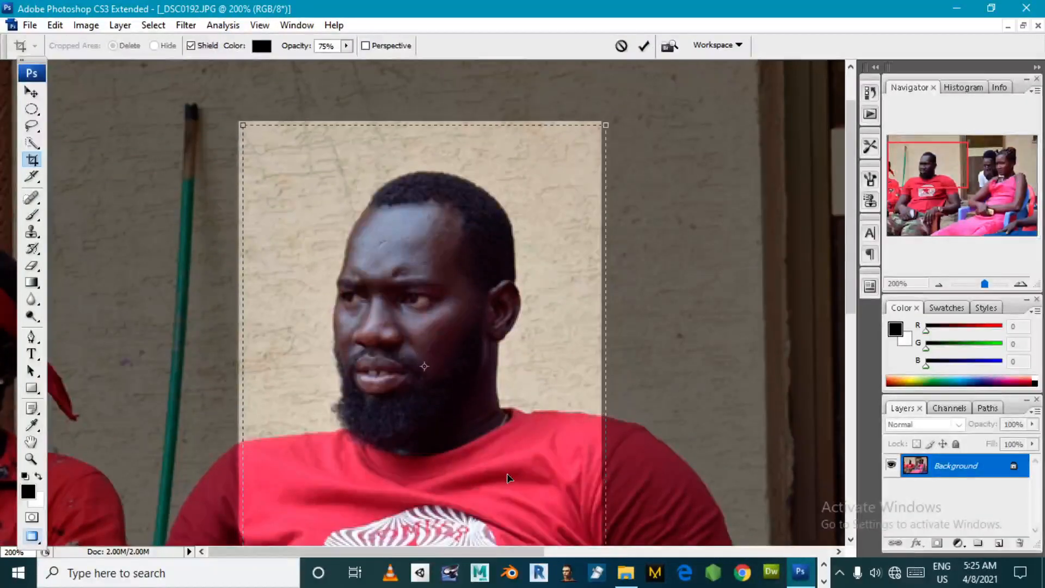
scroll(508, 478, "down", 5)
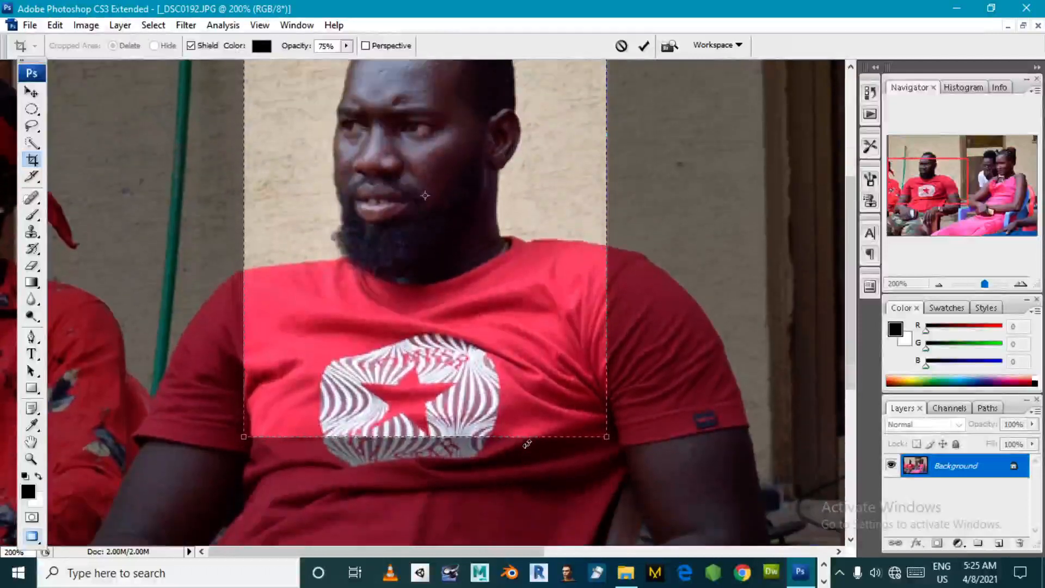
scroll(527, 443, "up", 2)
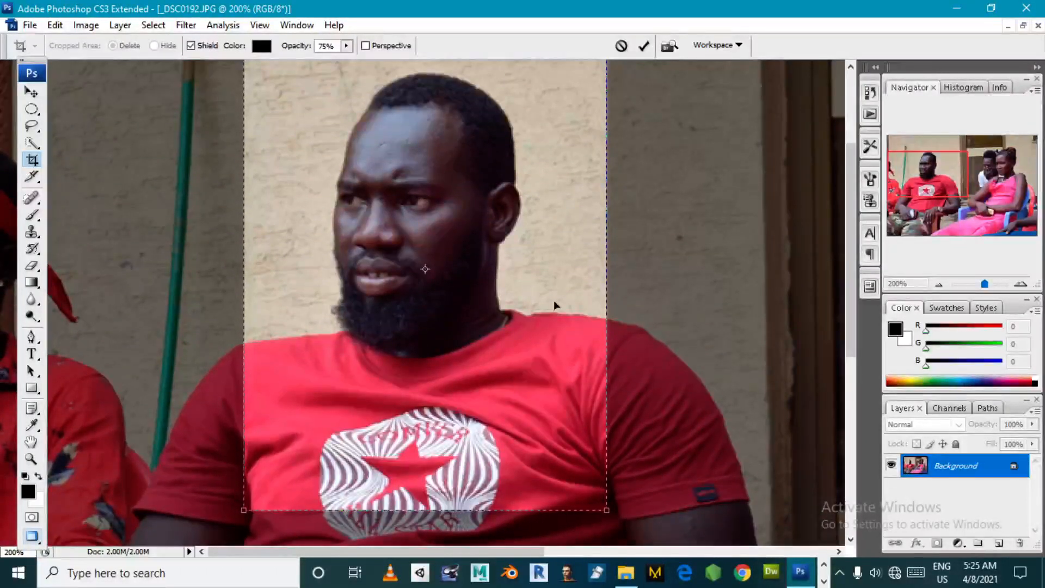
key("Return")
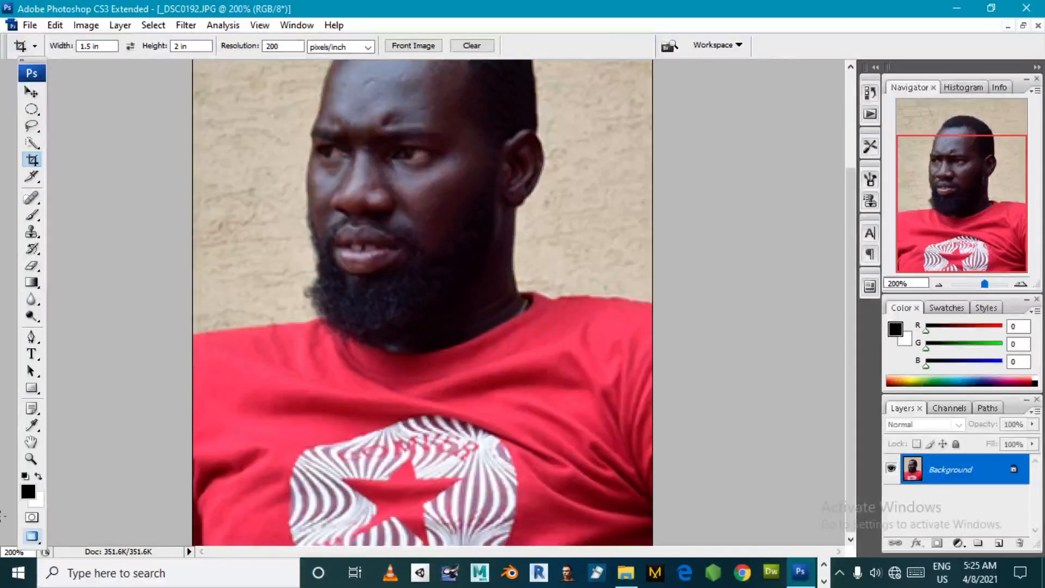
- Convert the locked Background of the cropped photo into a regular layer with the default name, Normal mode and 100% opacity
left_click(31, 459)
left_click(361, 47)
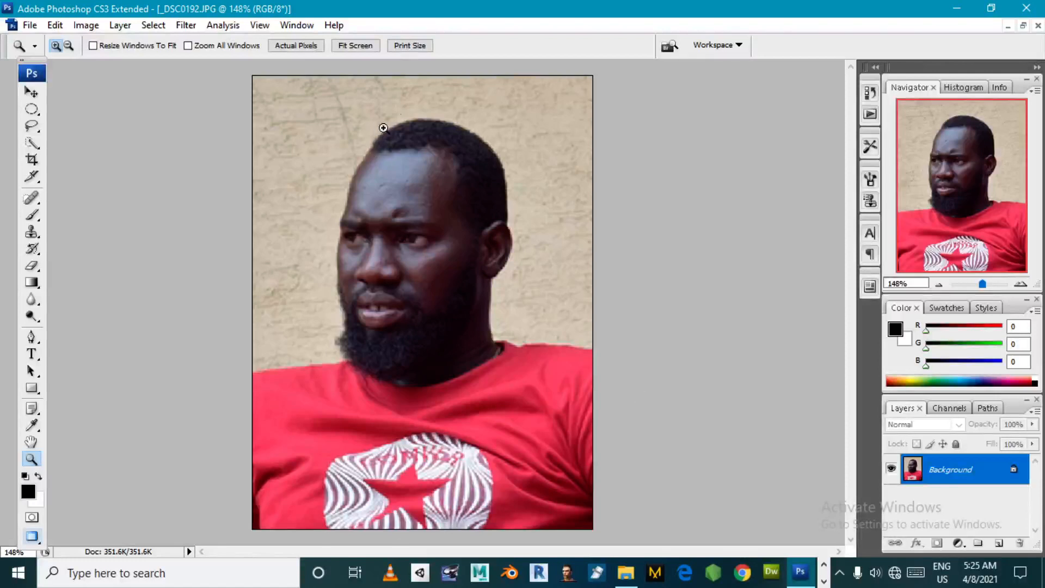
left_click(69, 46)
left_click(596, 241)
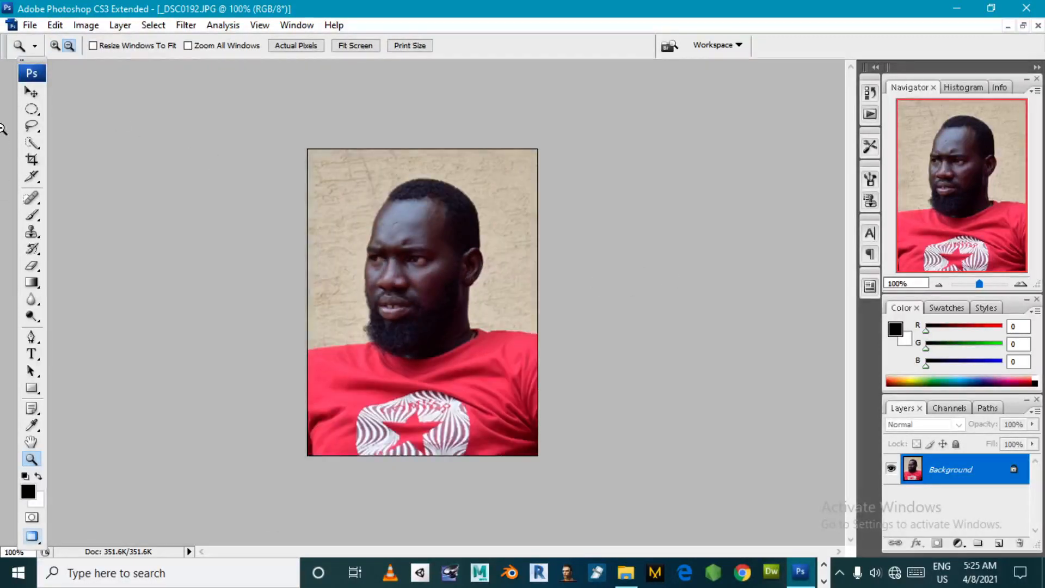
left_click(31, 92)
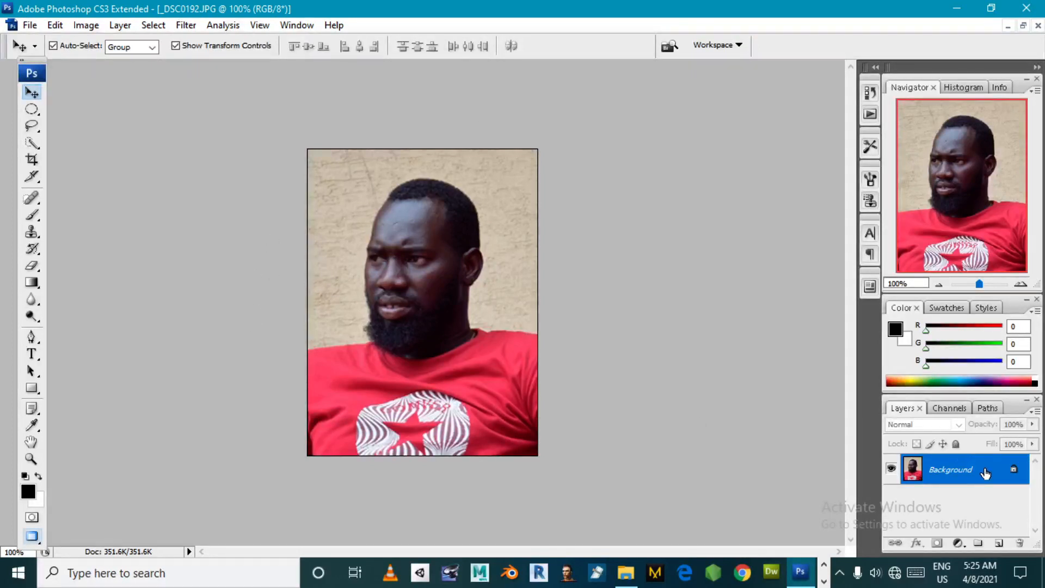
double_click(1013, 471)
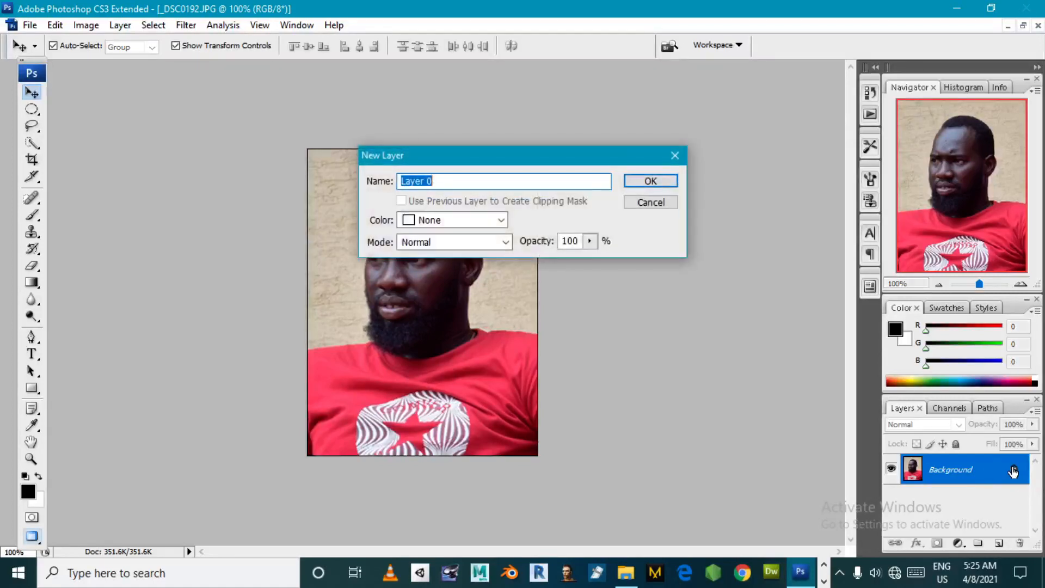
left_click(665, 183)
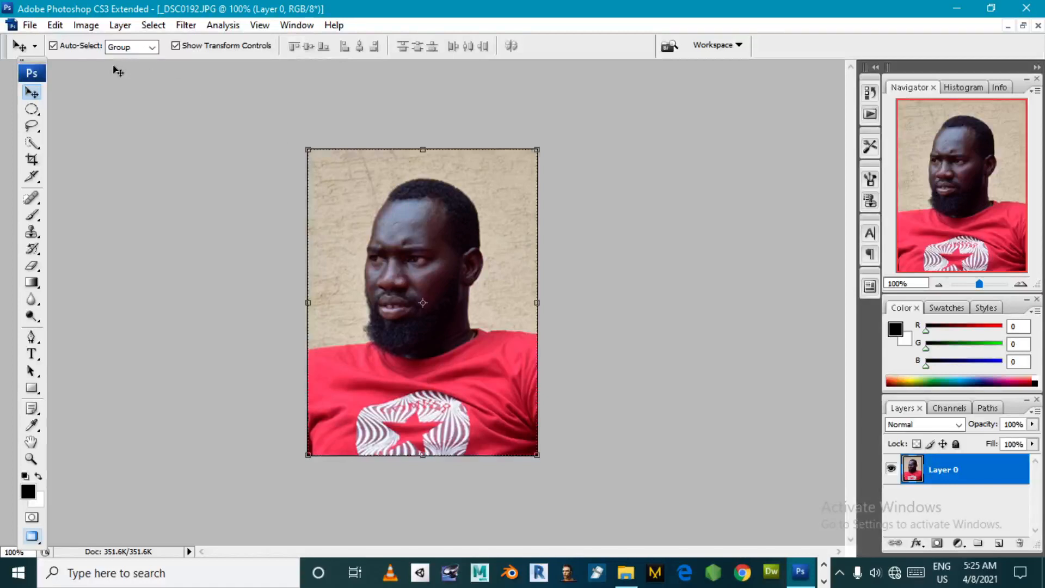
- Start a Stroke on the photo layer and set its width to 2 px
left_click(54, 25)
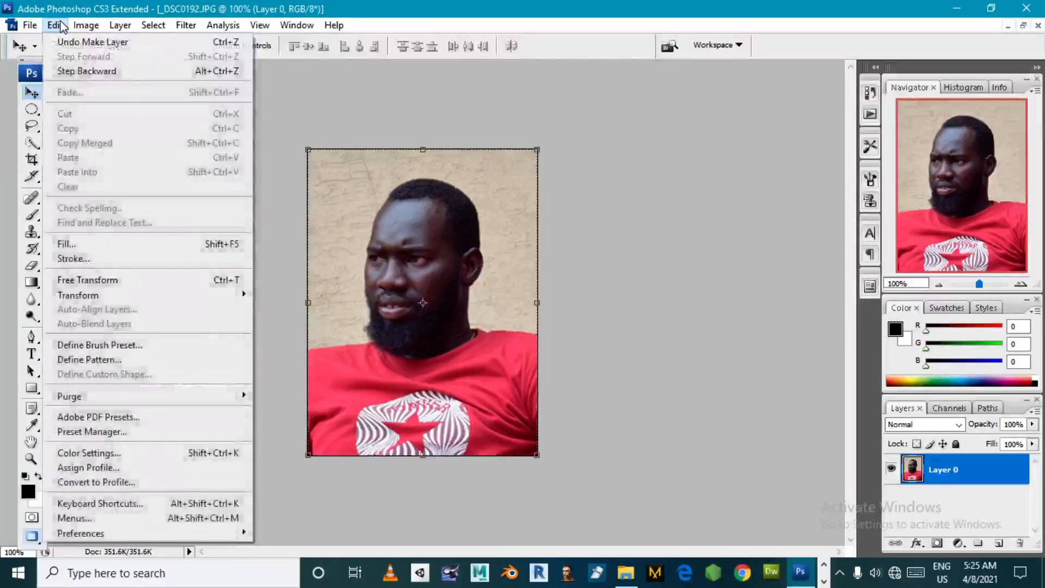
left_click(96, 259)
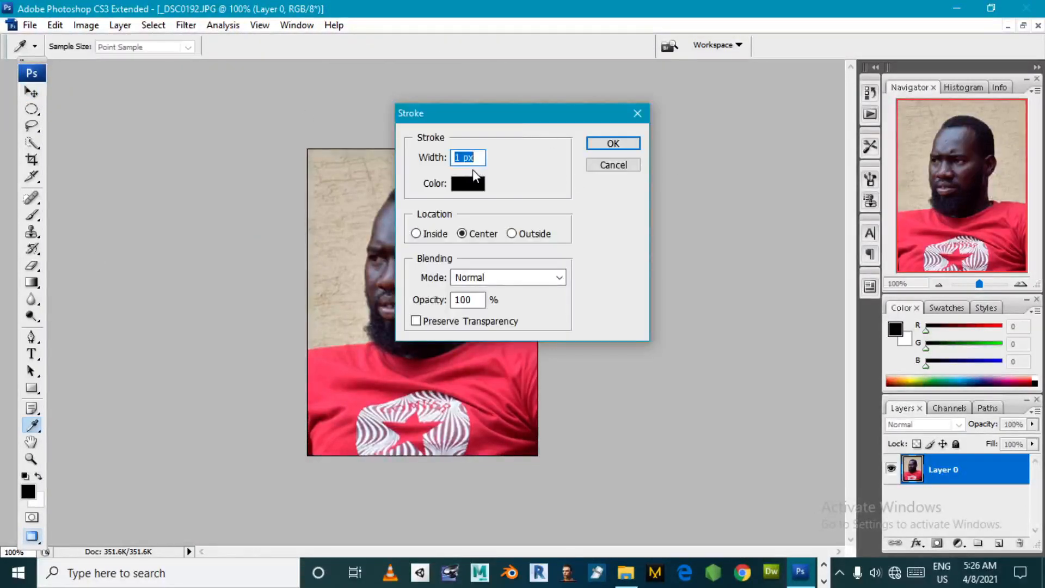
left_click(459, 158)
key("BackSpace")
type("2")
- Choose the near-black stroke colour 050505, apply the border at the Center location with 100% opacity and deselect the layer
left_click(472, 185)
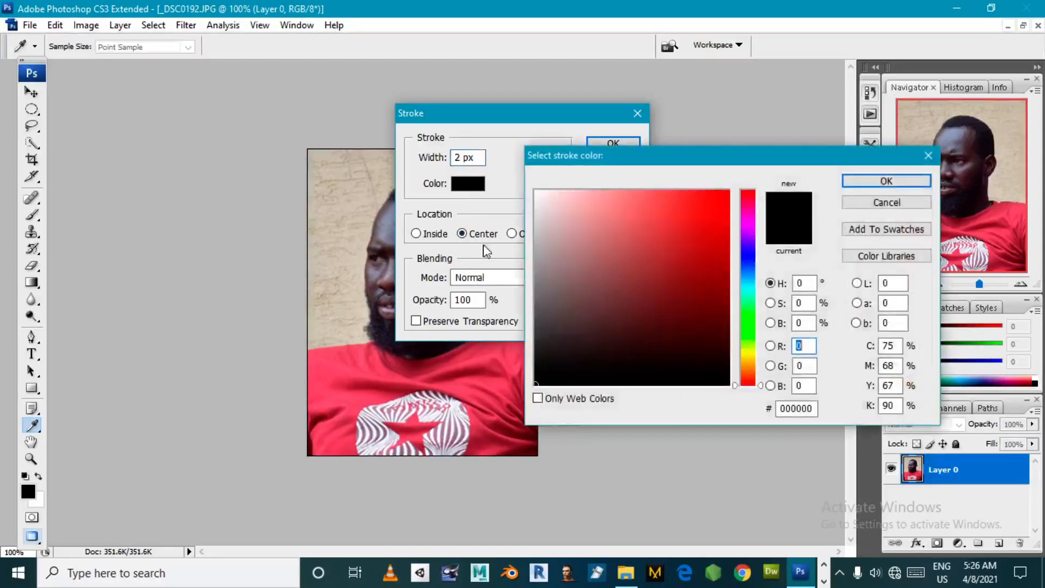
left_click(544, 360)
left_click(551, 310)
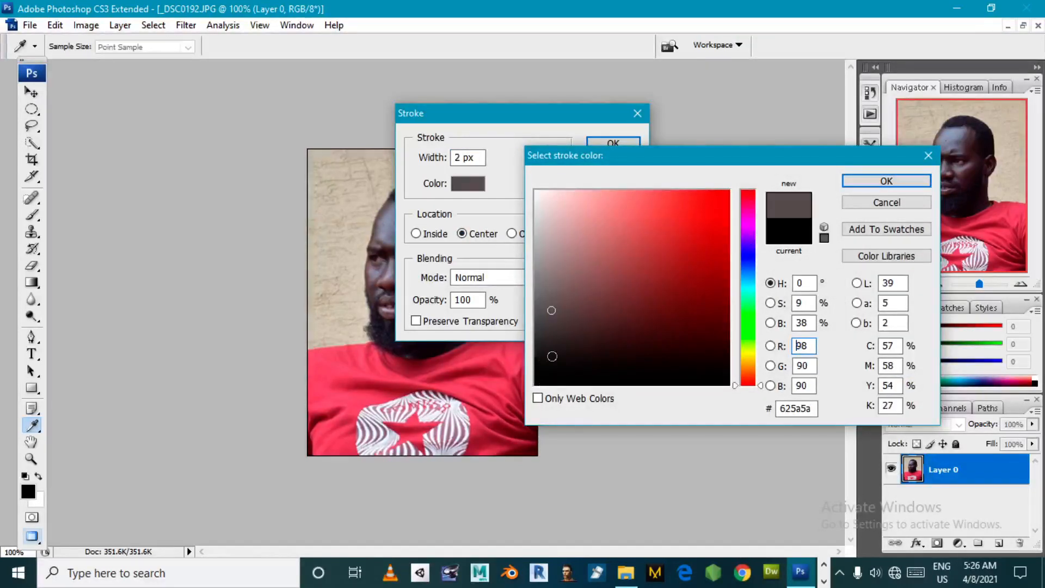
left_click_drag(542, 377, 537, 381)
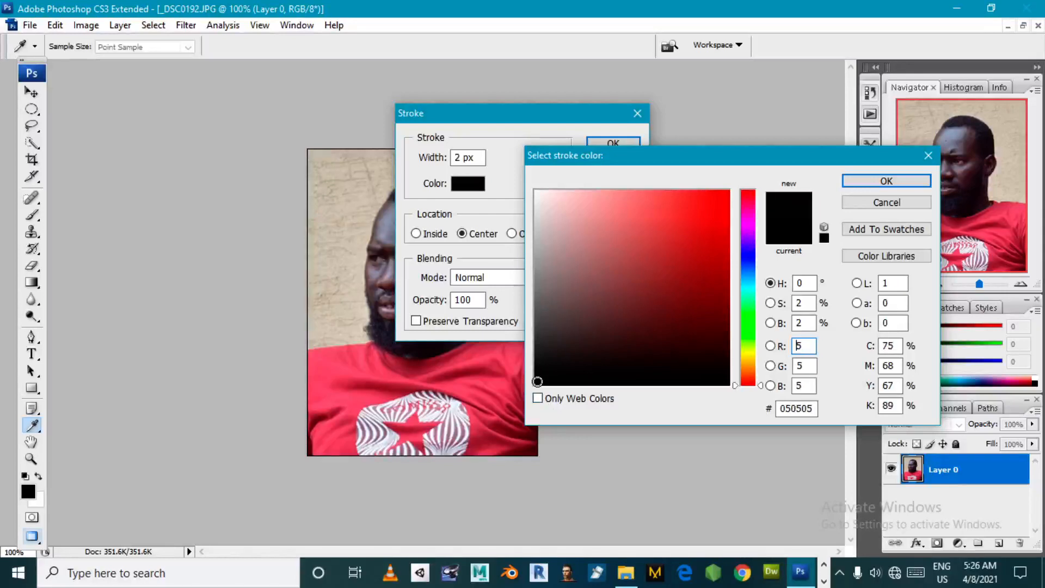
left_click(910, 181)
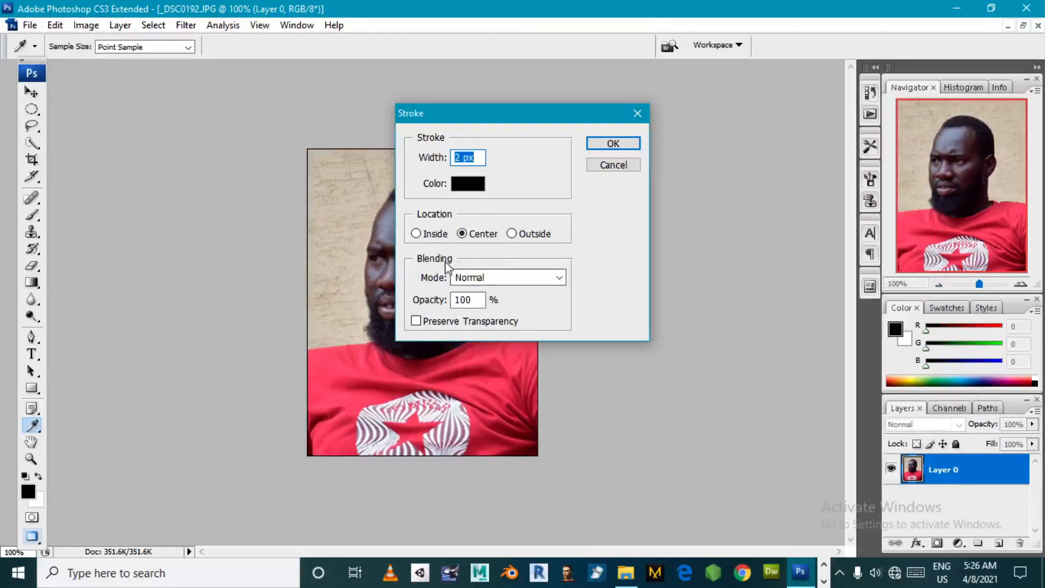
left_click(614, 143)
key("v")
left_click(590, 203)
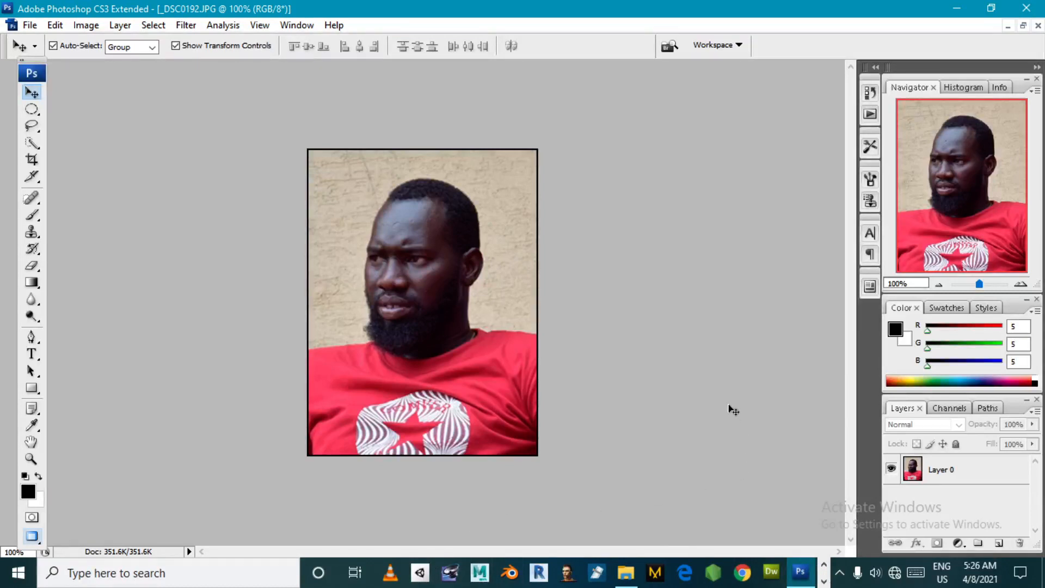
- Switch to the open Notepad note and add the lines "CTR + T" and "NUER ONLINE" below PHOTOSHOP, separated by a blank line
left_click(823, 580)
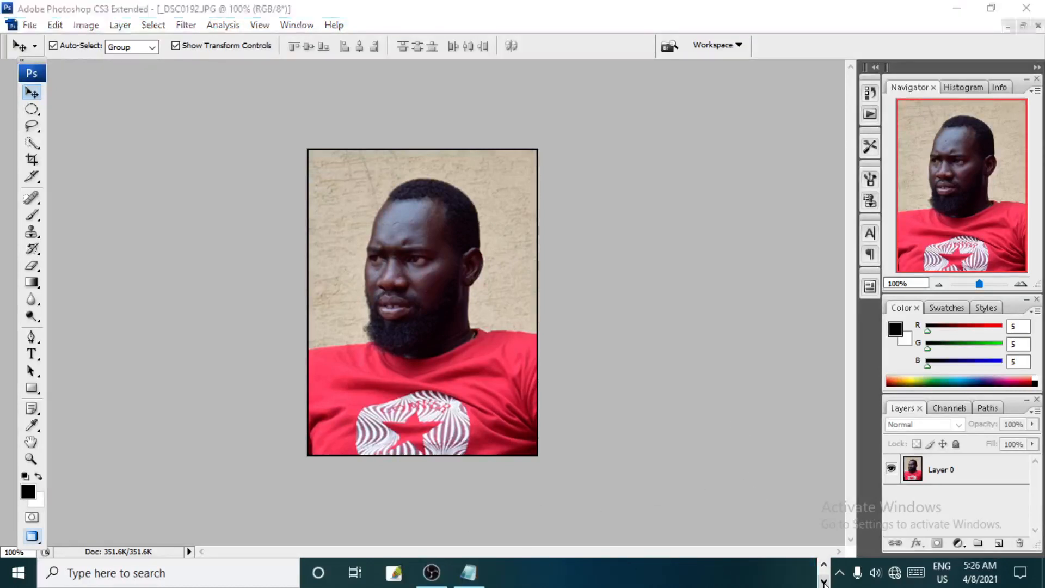
left_click(471, 574)
key("Return")
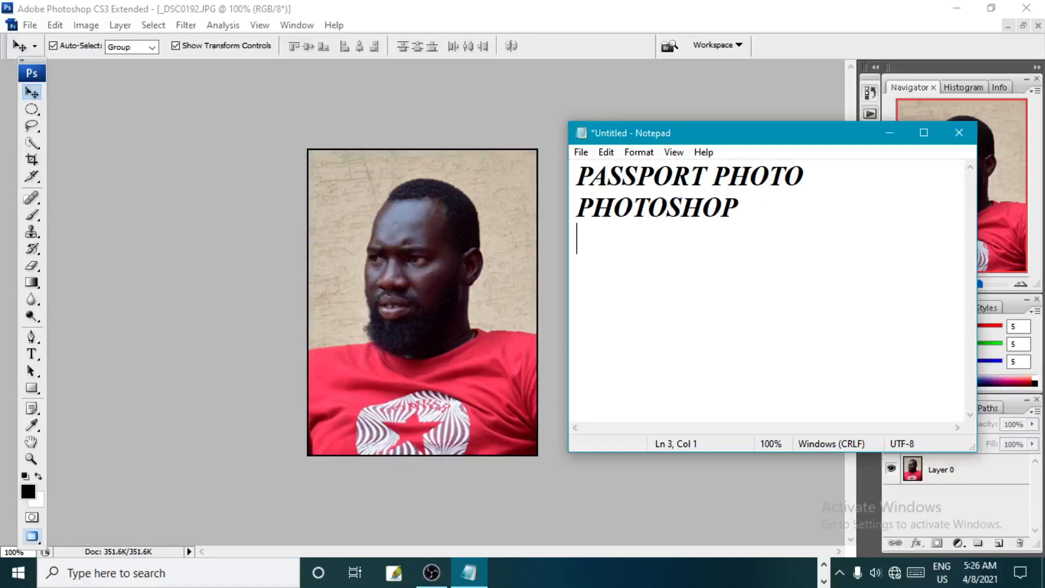
type("CTR")
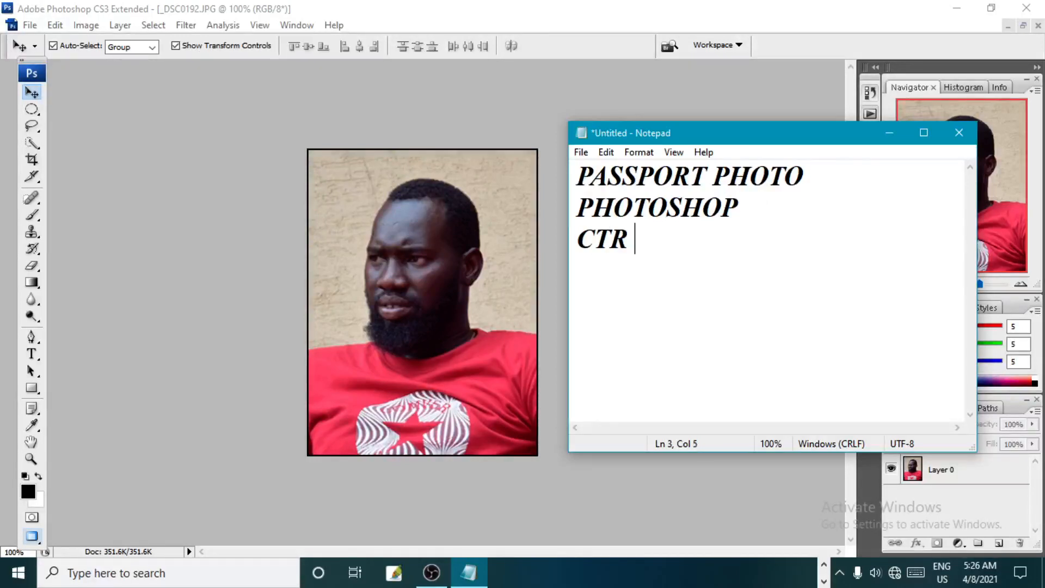
type(" + T")
key("Return")
key("Return")
type("NU")
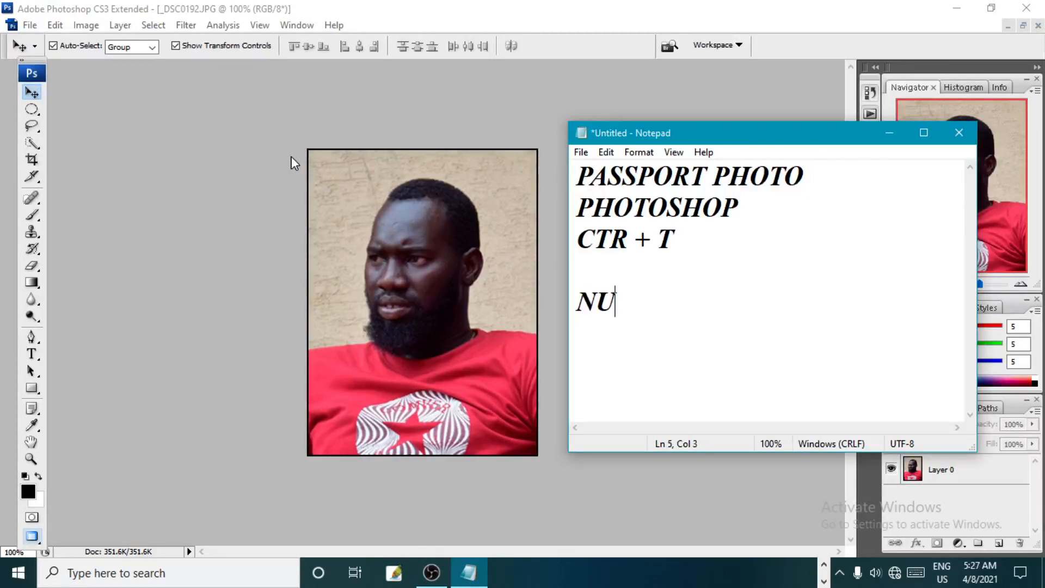
type("ER ONLINE")
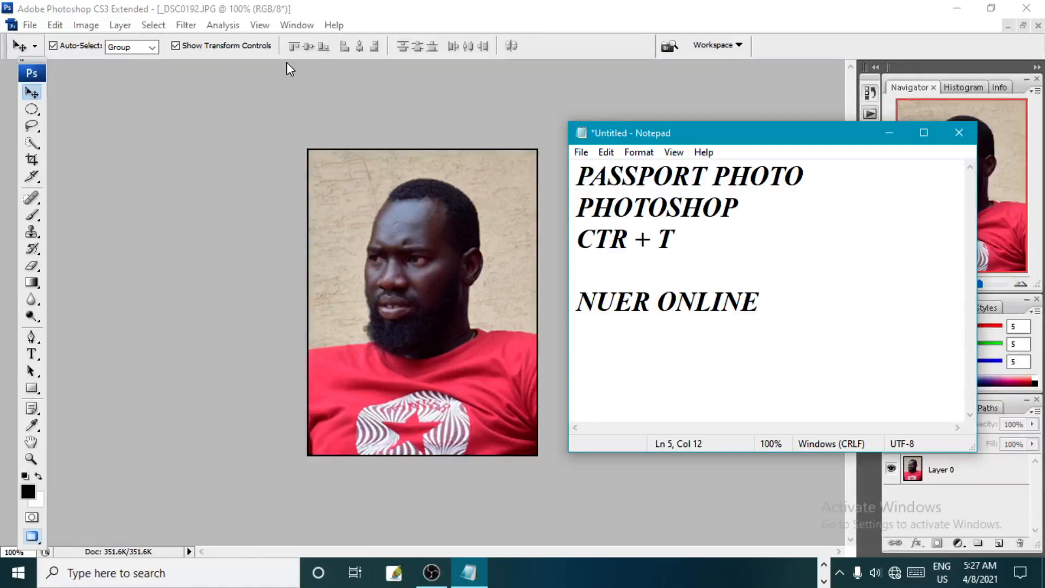
- Switch back to Photoshop and shrink the photo layer with Free Transform to about 92.7% width and 94% height, leaving a transparent margin all around
left_click(271, 231)
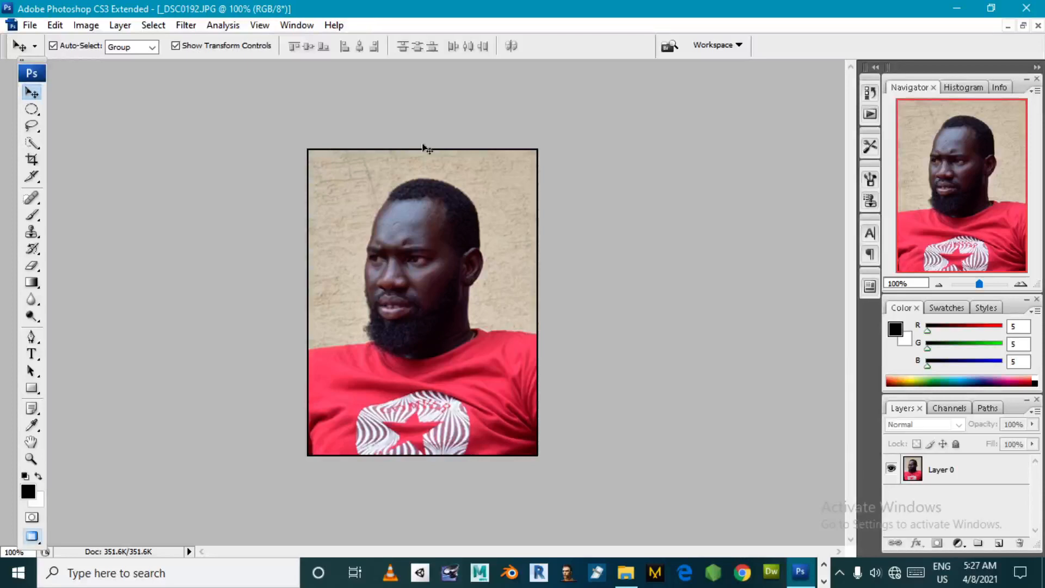
left_click(392, 203)
key("ctrl+t")
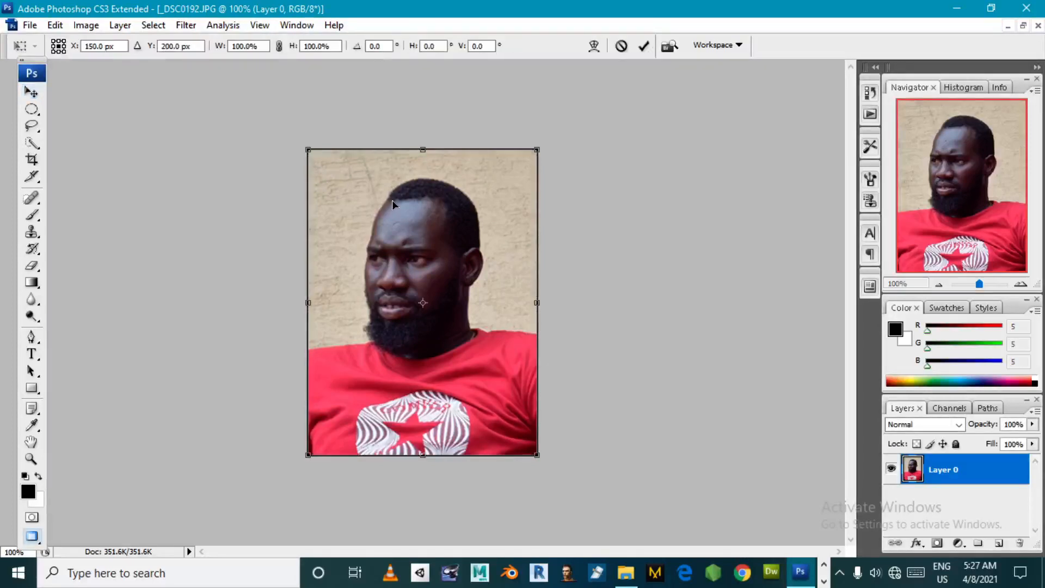
left_click(55, 25)
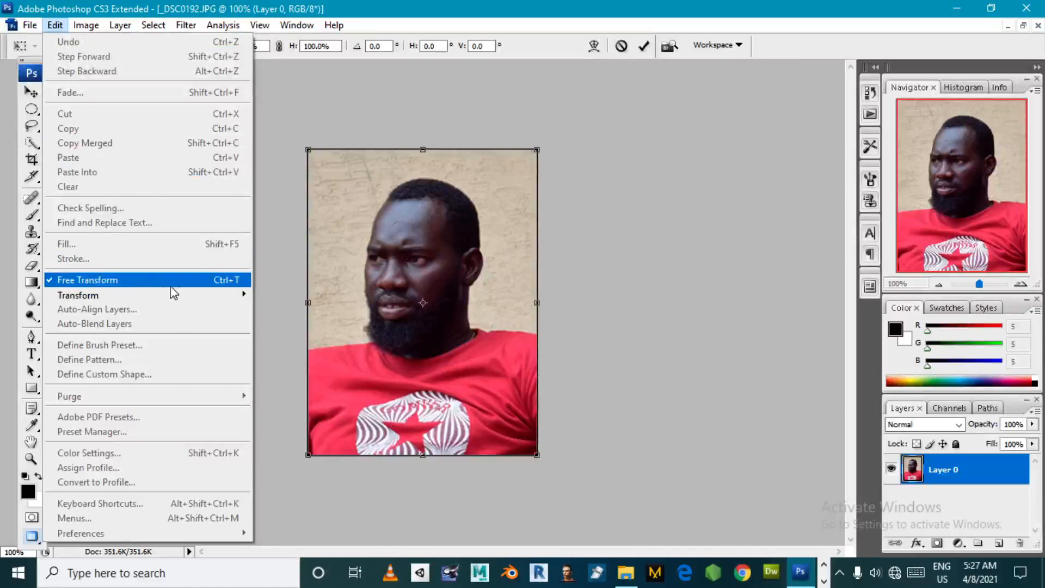
left_click(241, 281)
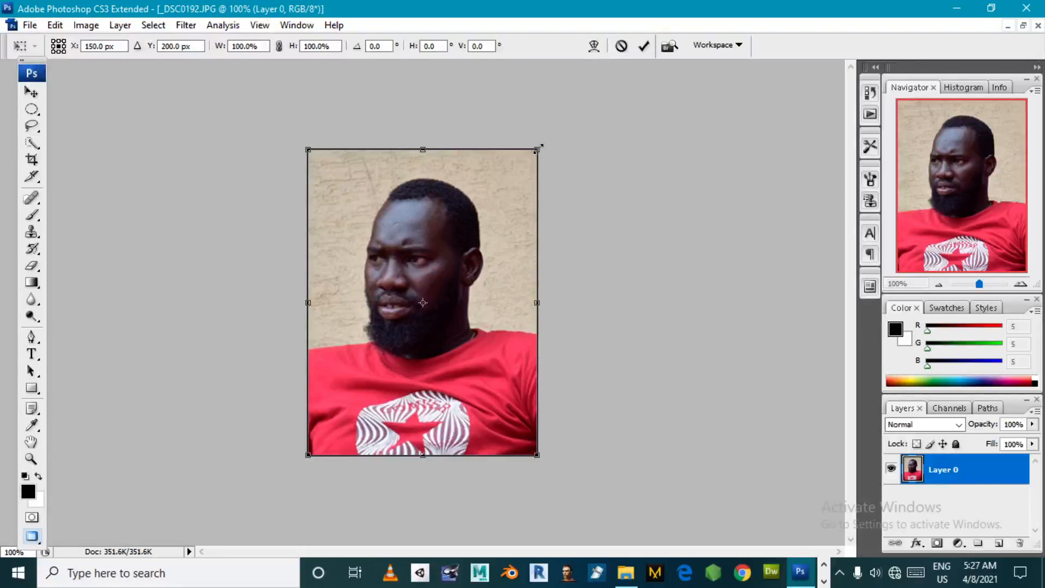
left_click_drag(537, 149, 537, 156)
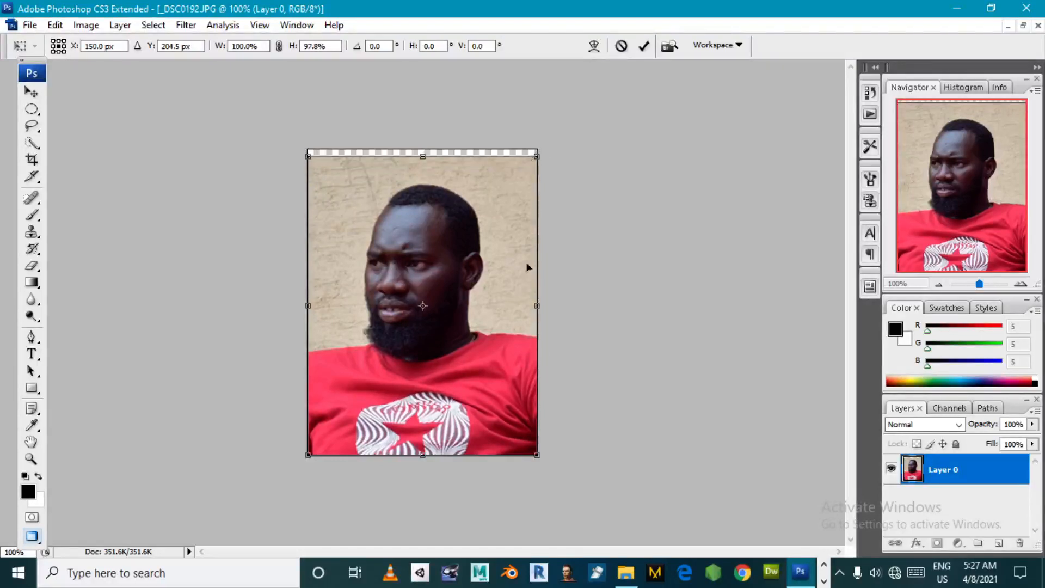
left_click_drag(537, 458, 529, 447)
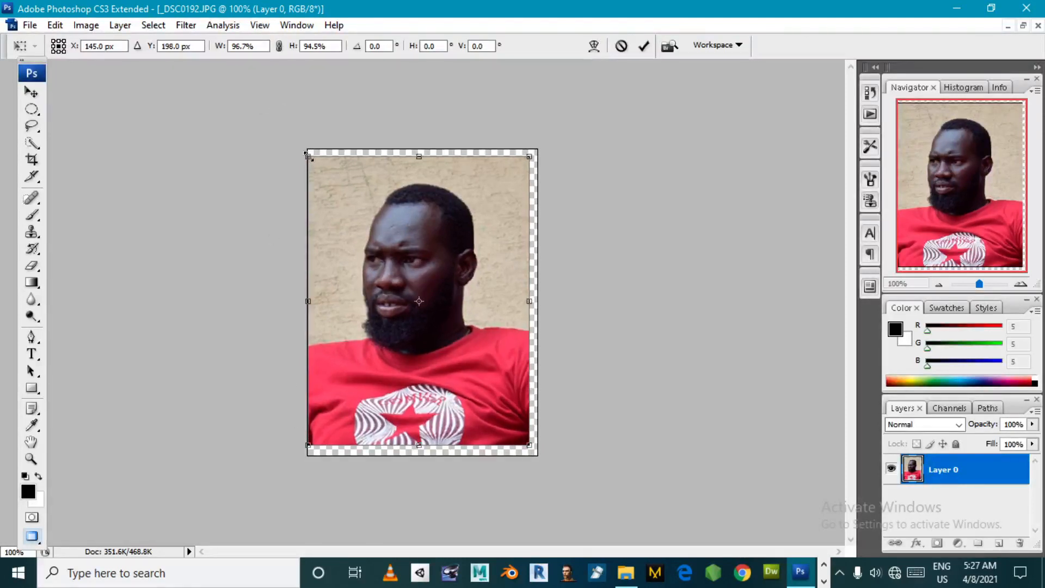
left_click_drag(310, 156, 318, 159)
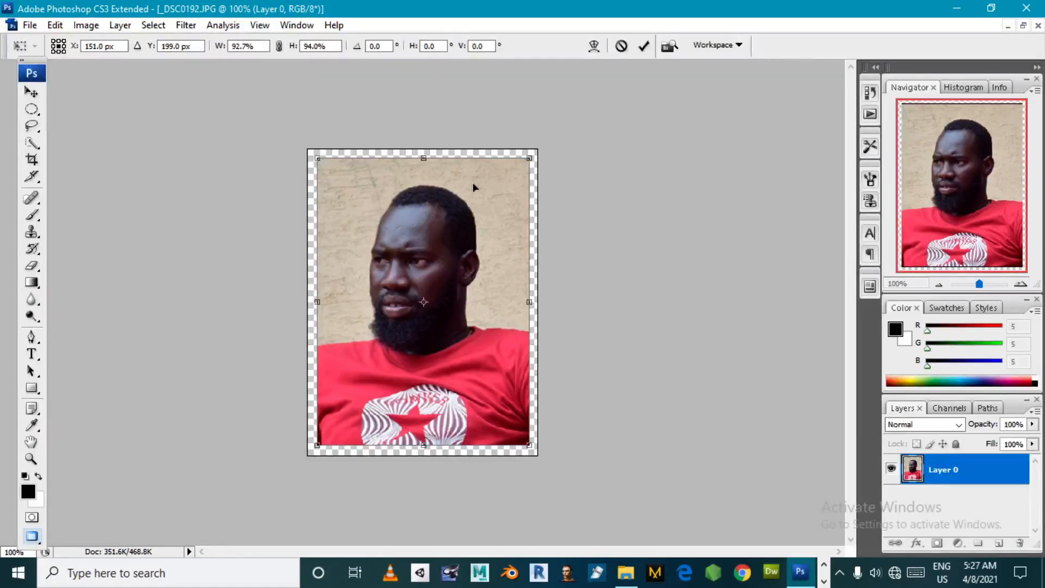
key("Return")
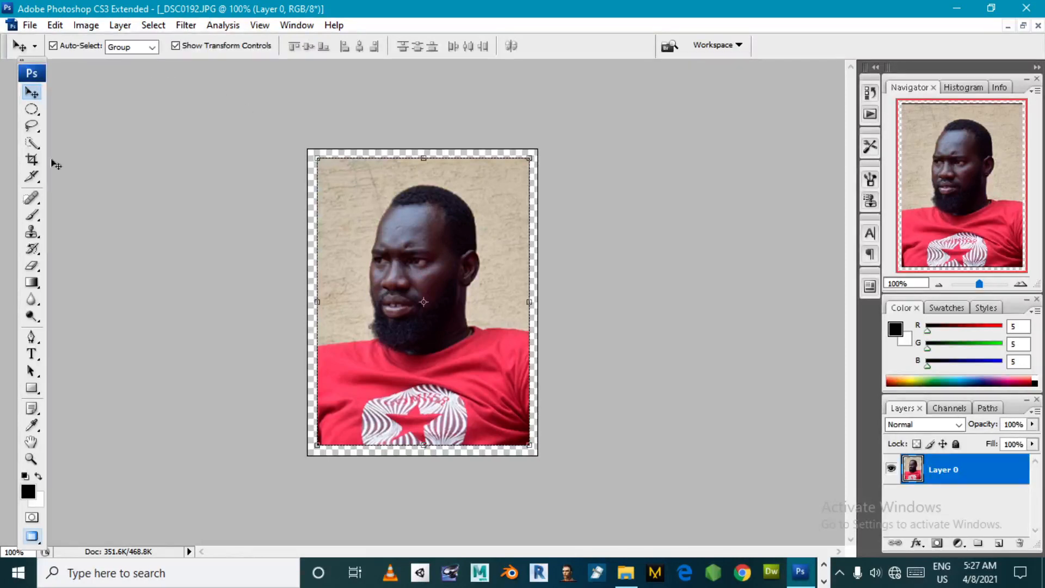
left_click(31, 458)
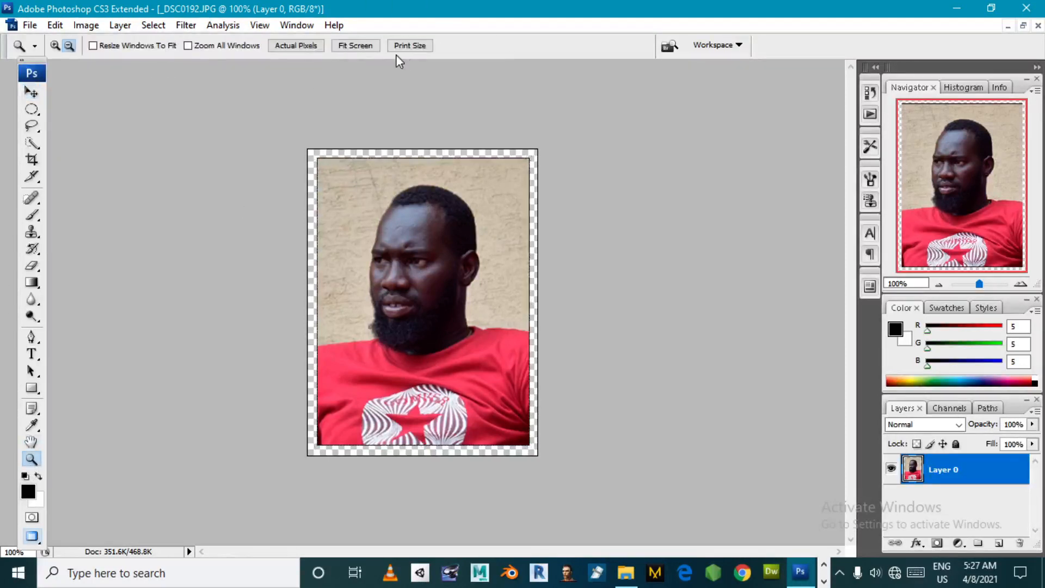
left_click(346, 48)
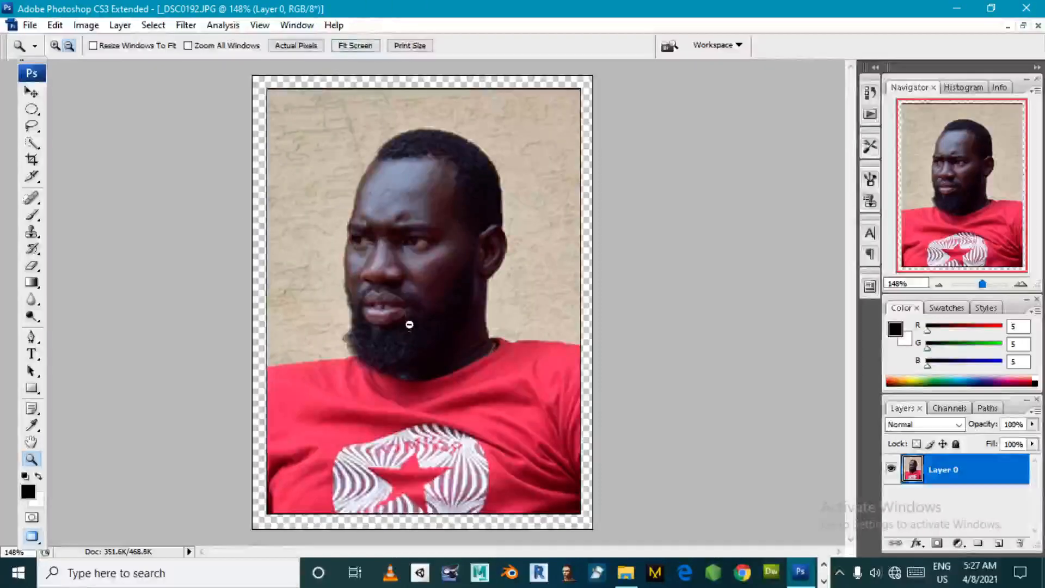
left_click(303, 47)
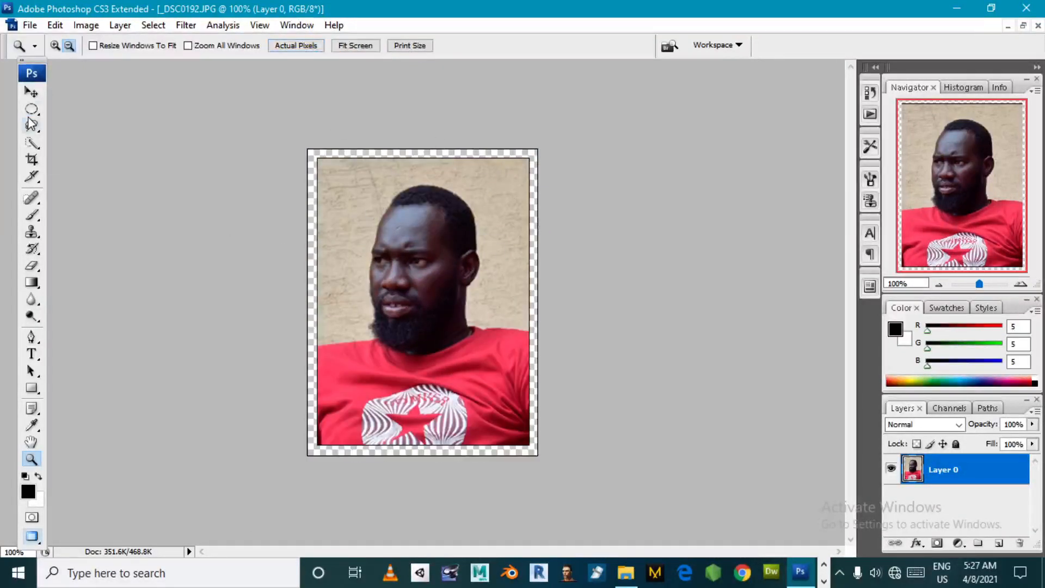
left_click(31, 92)
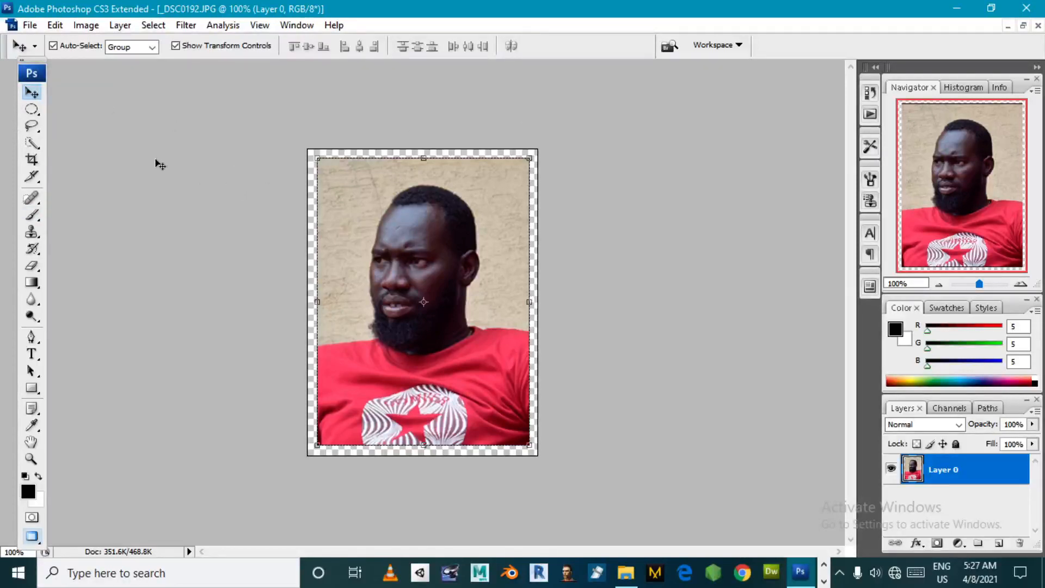
left_click(29, 25)
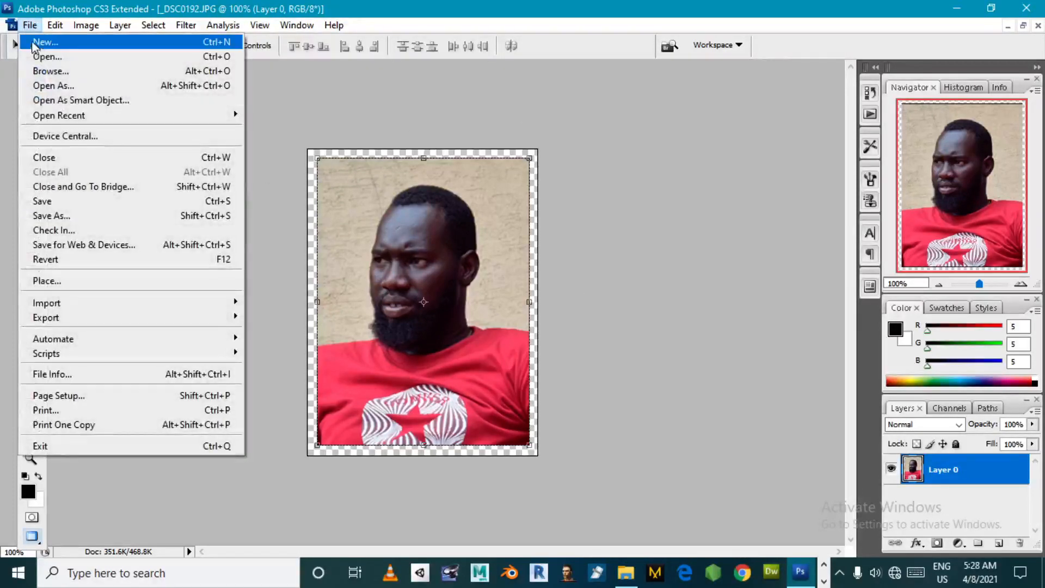
left_click(53, 43)
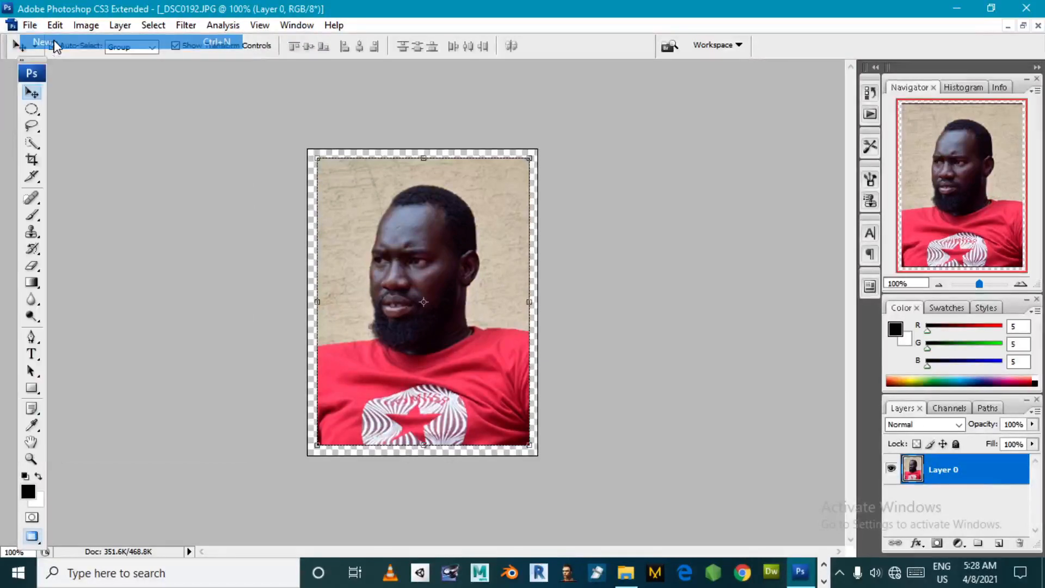
left_click_drag(441, 116, 254, 104)
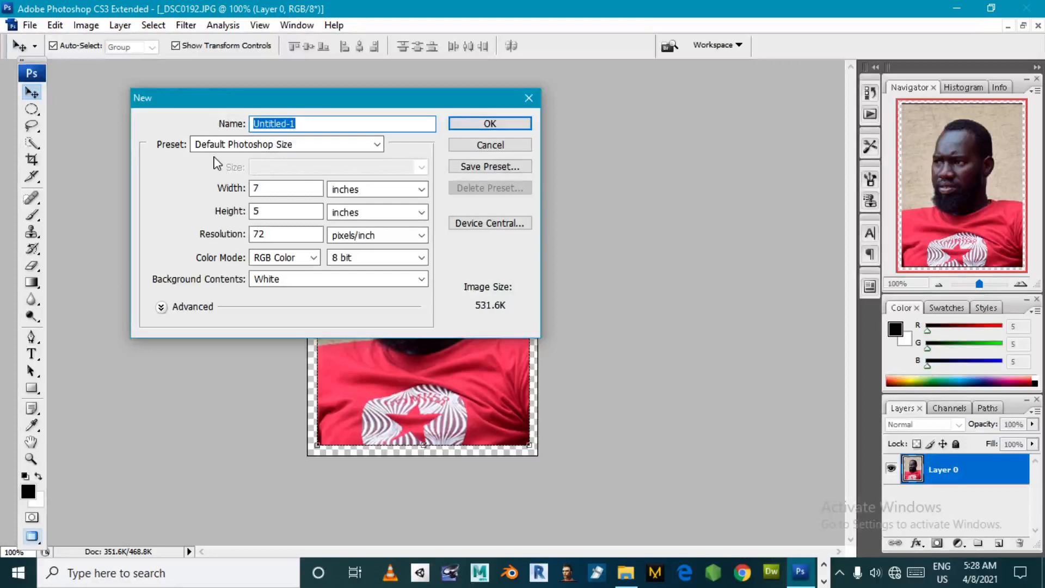
left_click(517, 144)
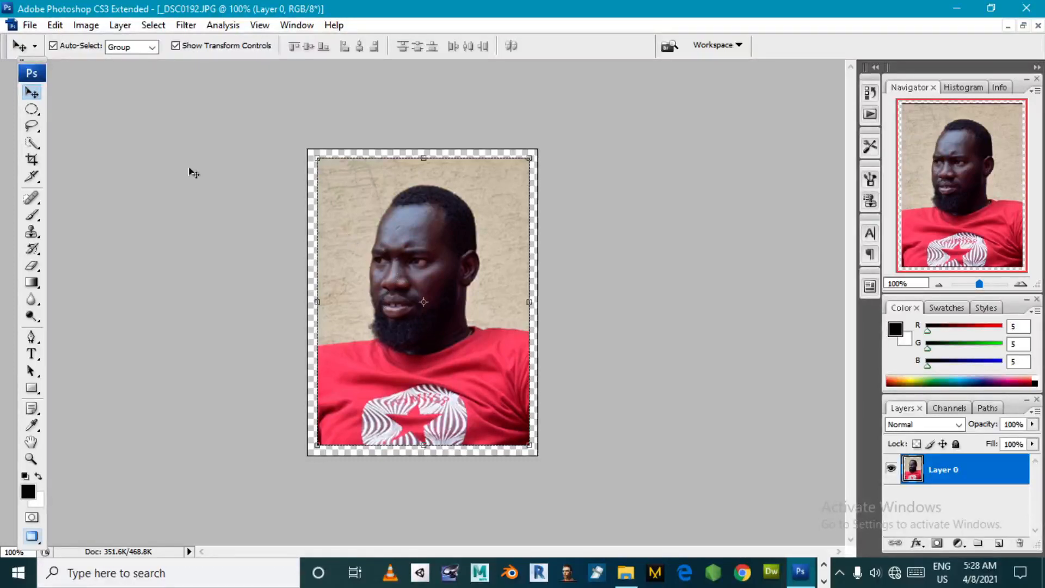
- Define the bordered photo with its transparent margin as a pattern named NUER ONLINE
left_click(55, 25)
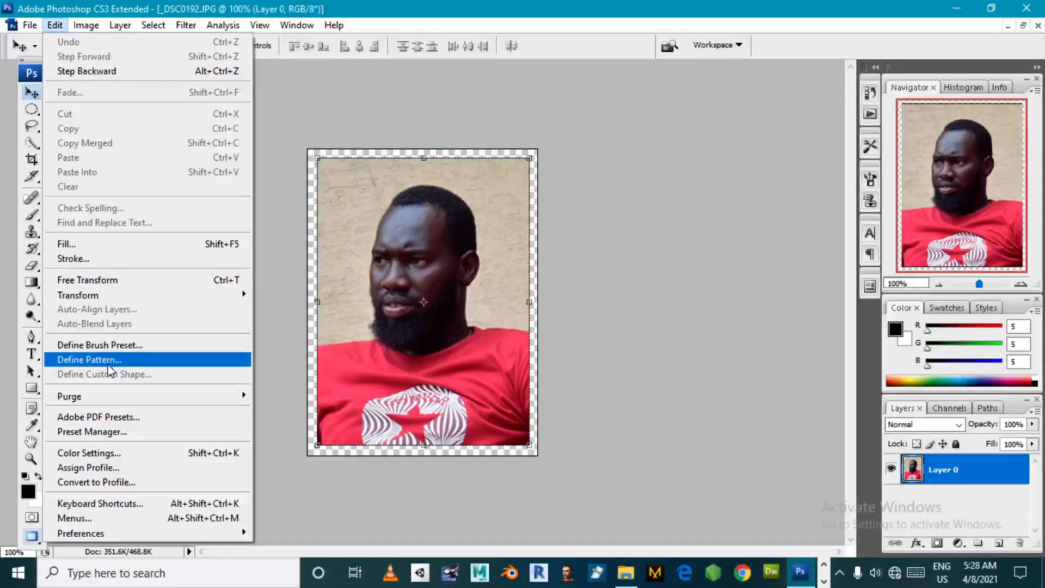
left_click(764, 260)
left_click(442, 212)
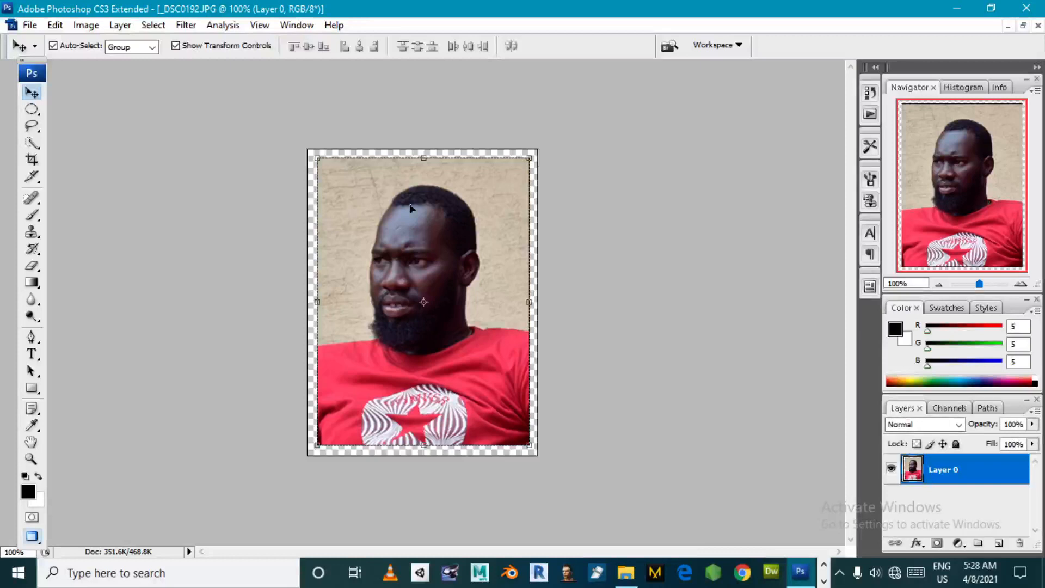
left_click(55, 25)
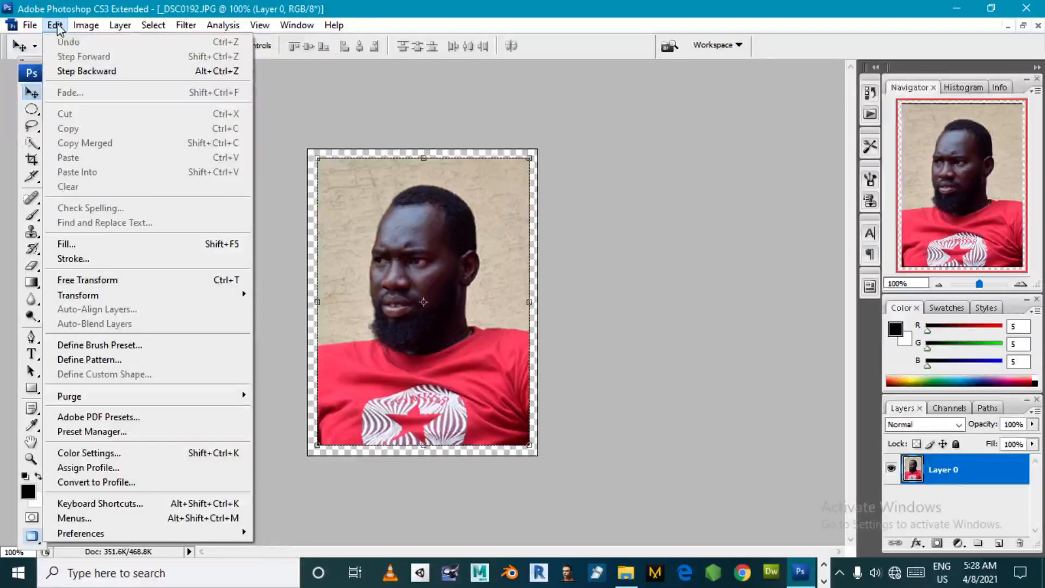
left_click(103, 358)
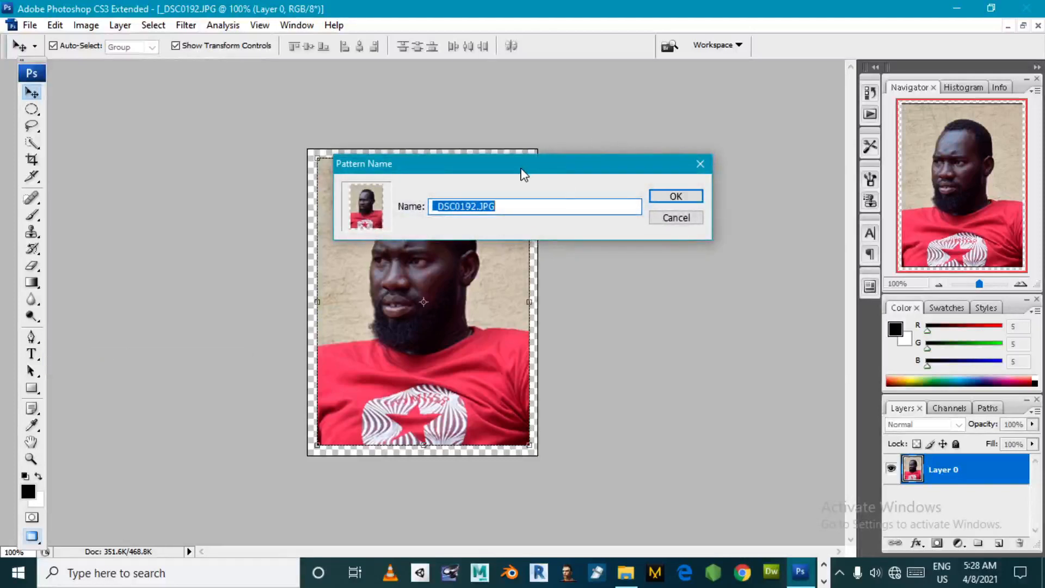
left_click_drag(521, 173, 395, 179)
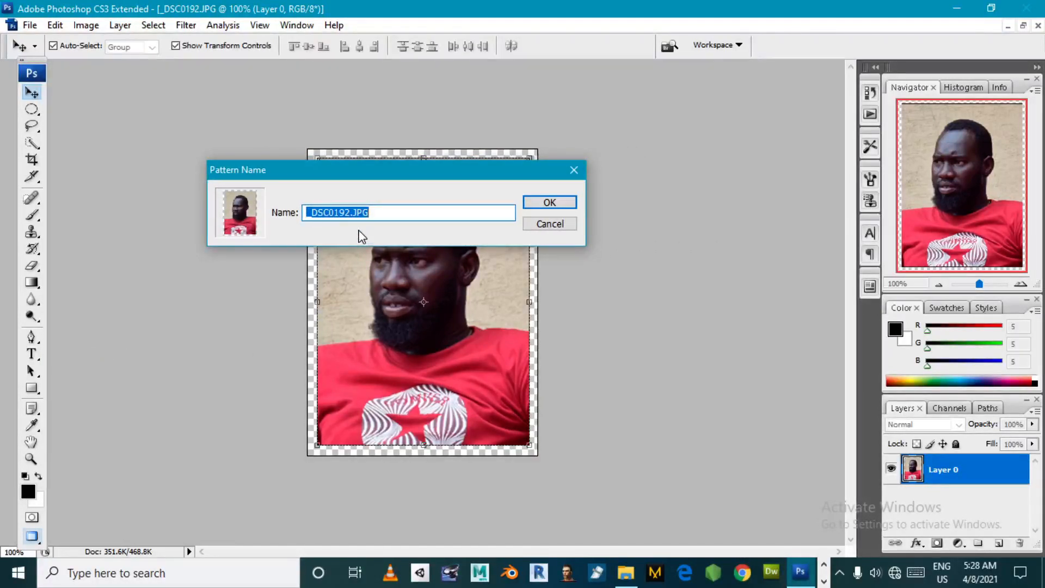
type("NUER ONLINE")
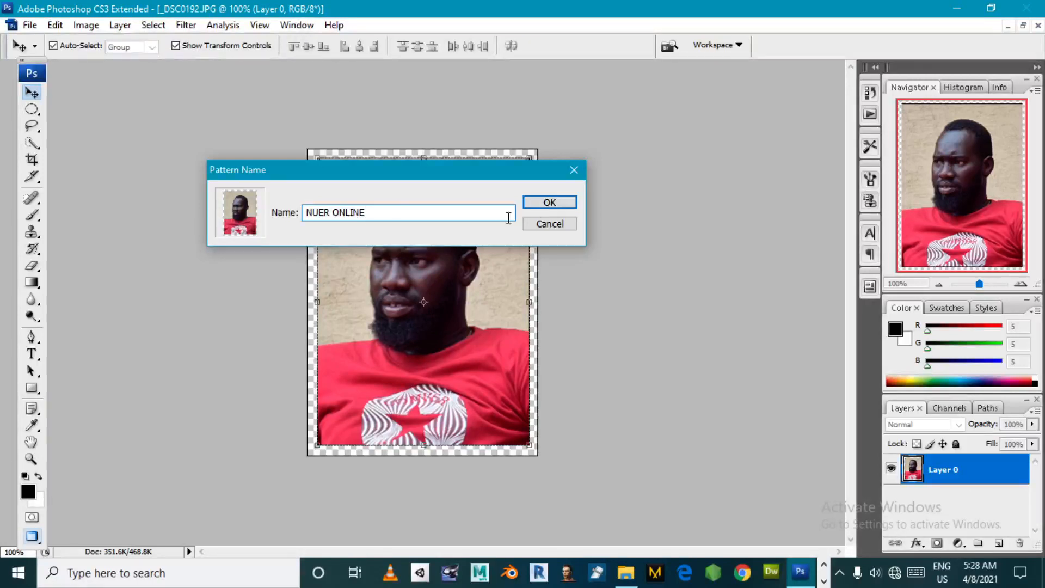
left_click(550, 203)
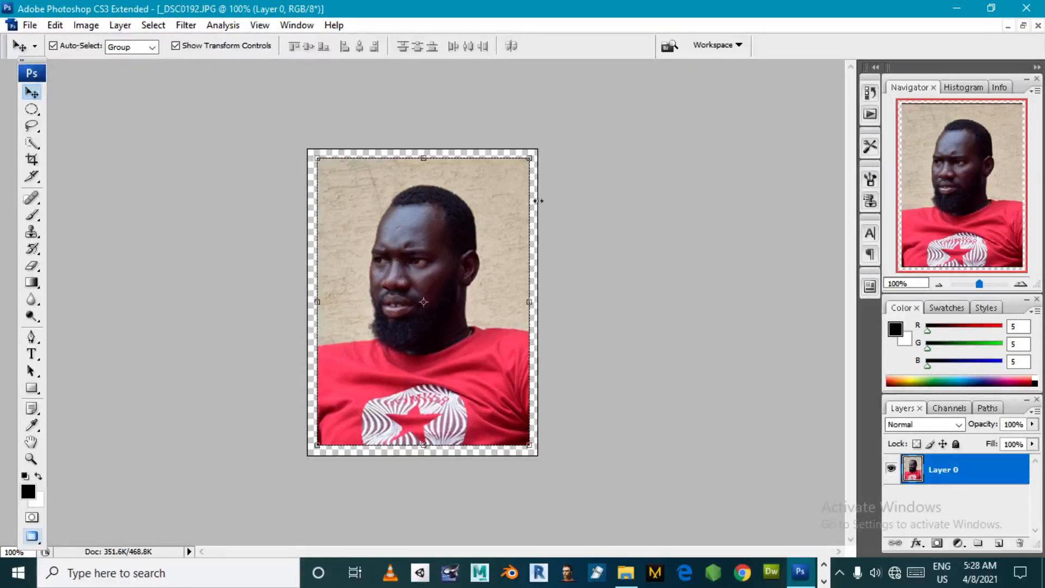
- Start a new document and switch its width and height units to pixels
left_click(30, 26)
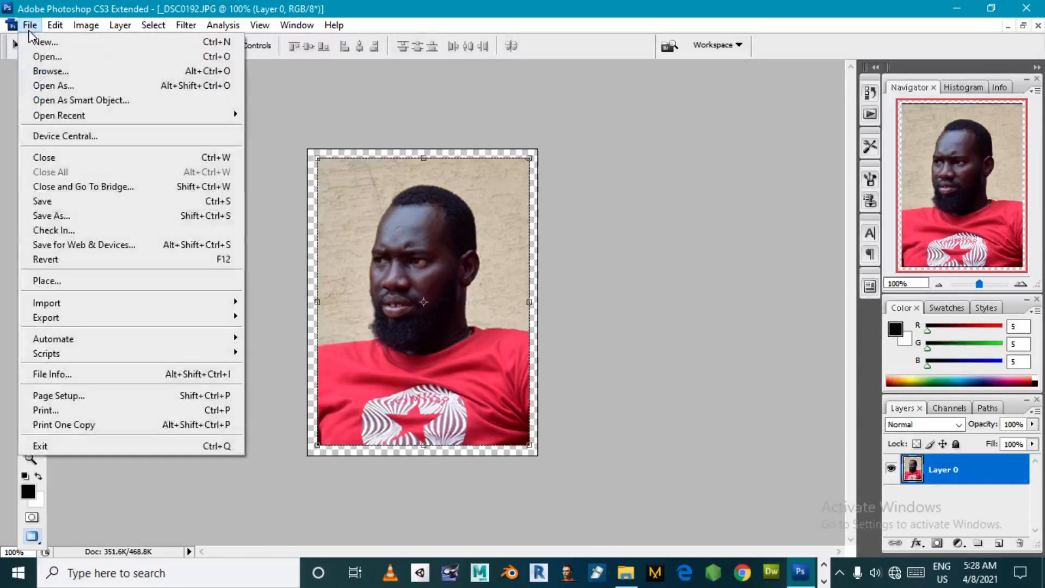
left_click(94, 43)
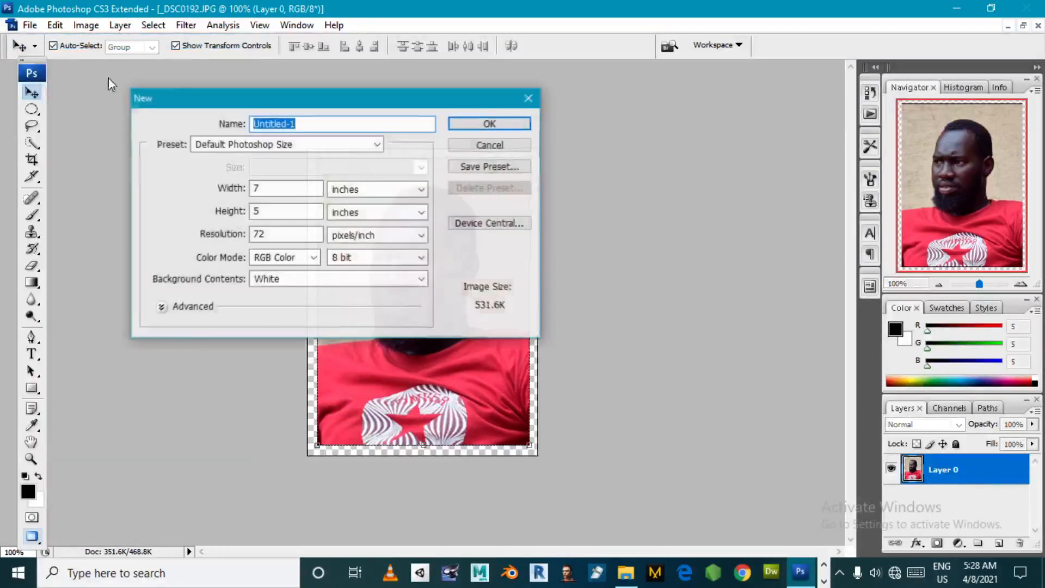
left_click_drag(366, 102, 545, 119)
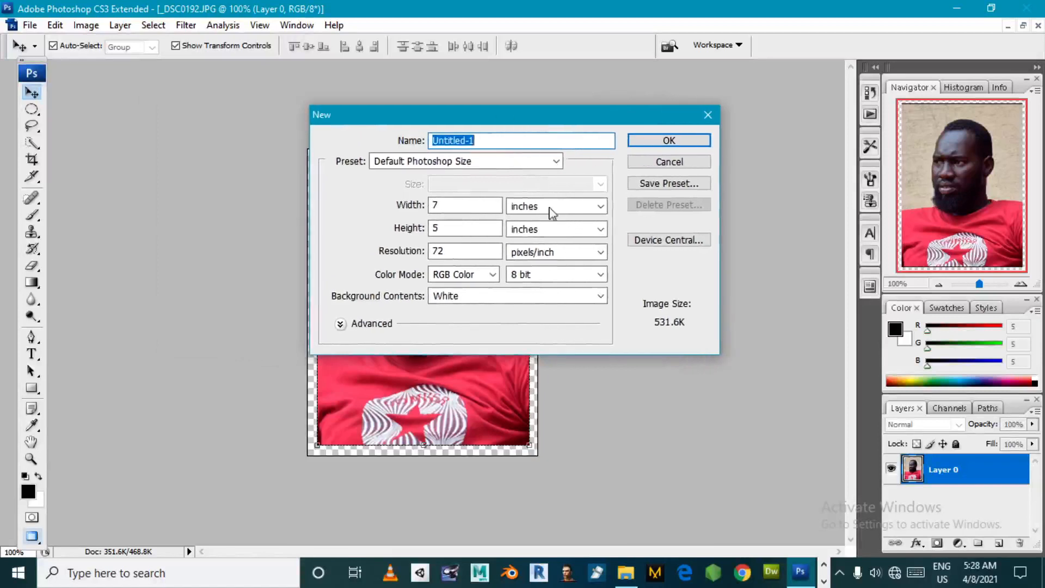
left_click(526, 207)
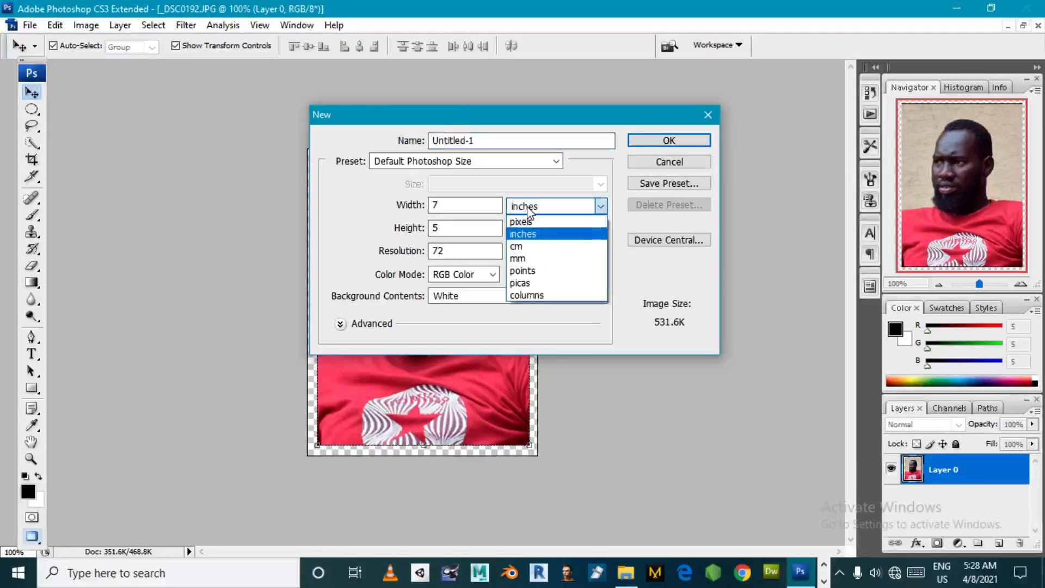
left_click(526, 235)
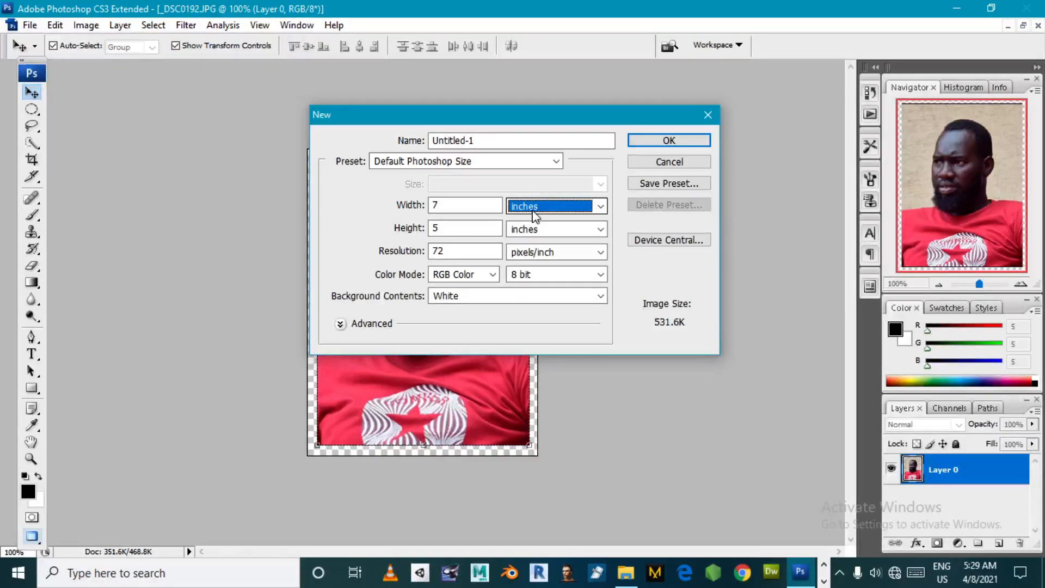
left_click(535, 216)
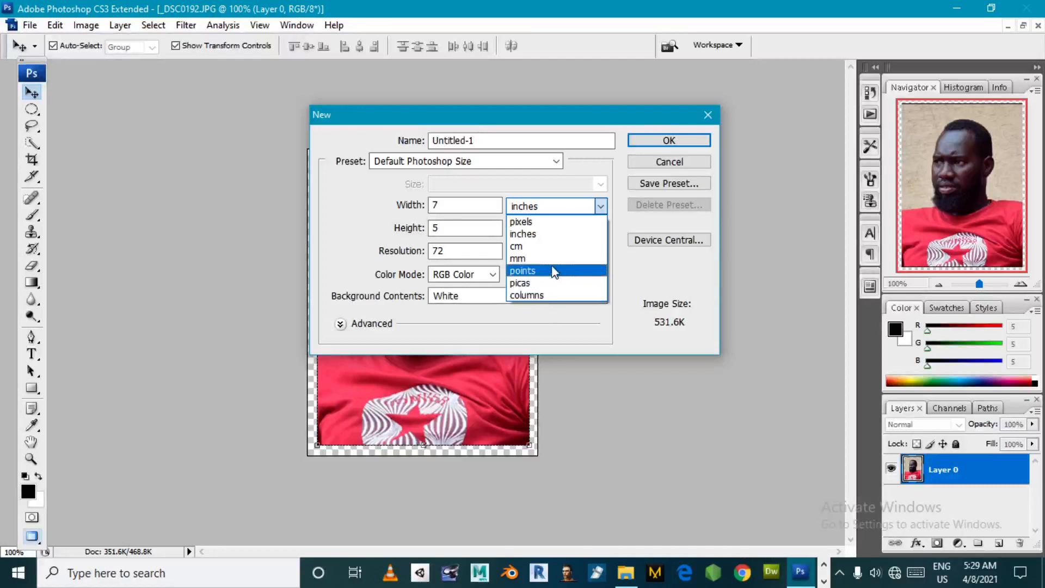
left_click(527, 212)
left_click(555, 209)
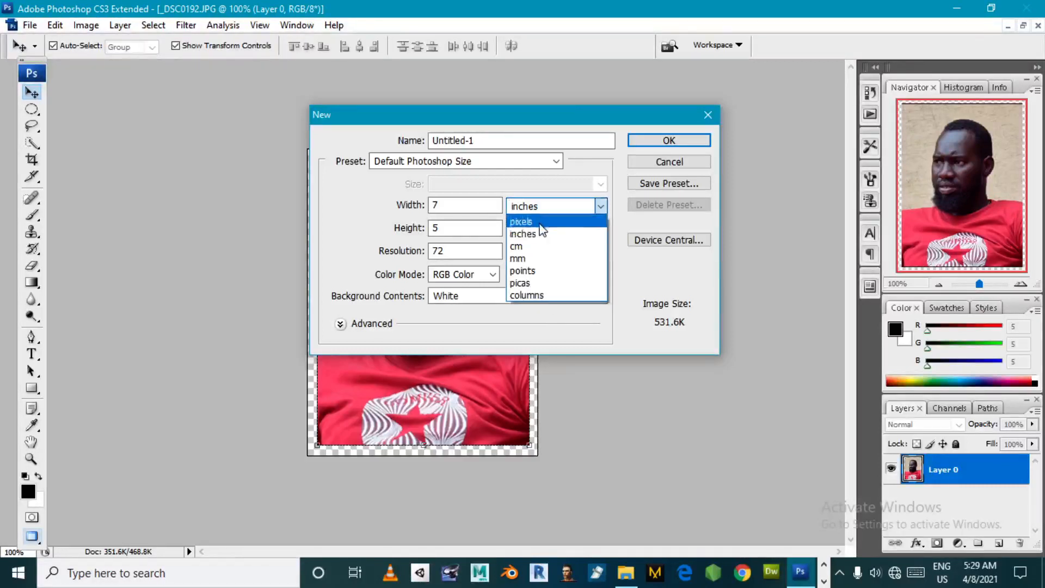
left_click(551, 218)
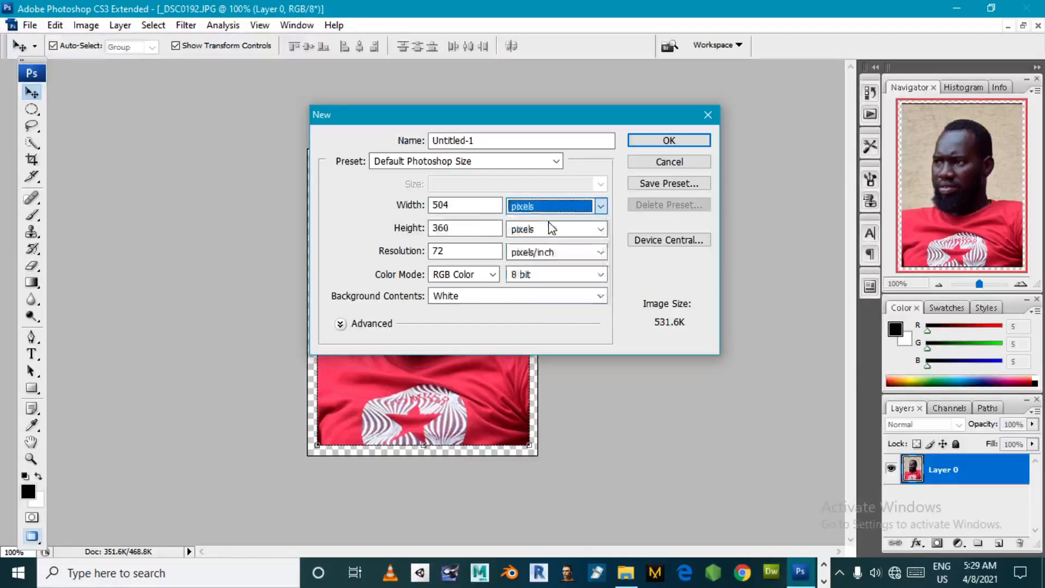
- Set the new document's width to 1200 pixels, height to 800 pixels and resolution to 200 pixels/inch
left_click(455, 205)
left_click_drag(455, 206, 370, 209)
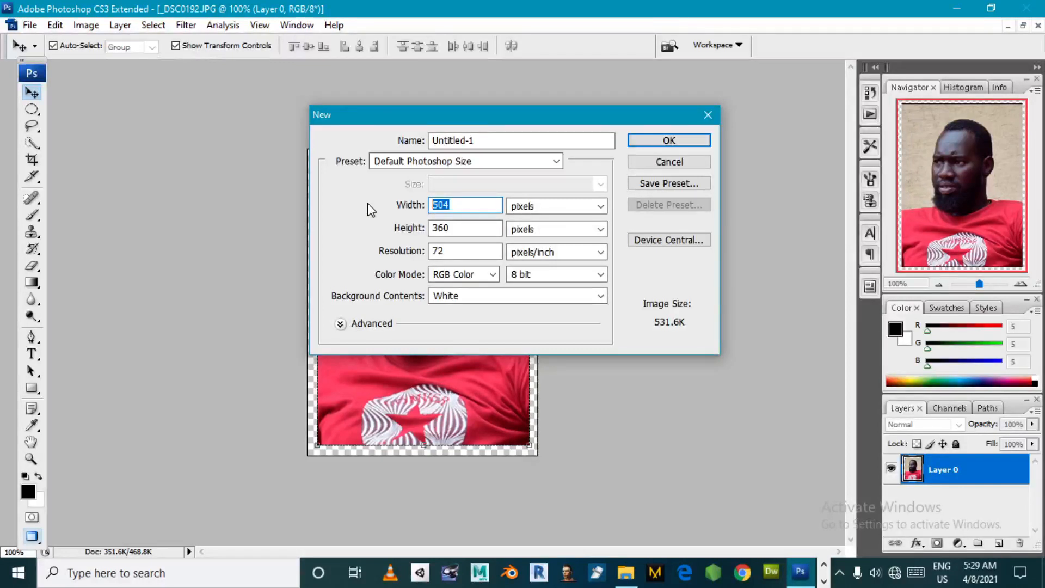
type("1200")
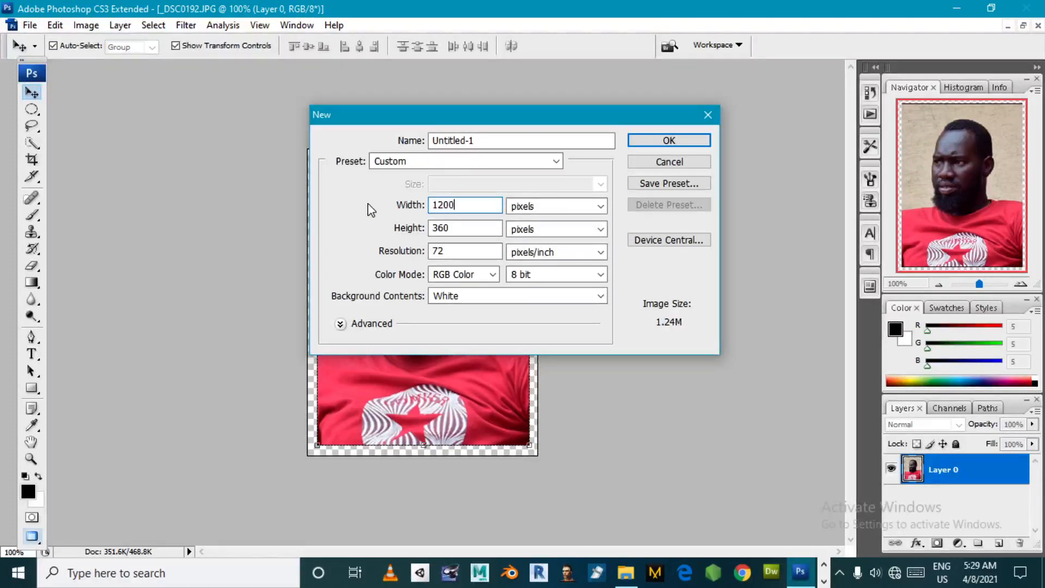
left_click_drag(459, 229, 397, 222)
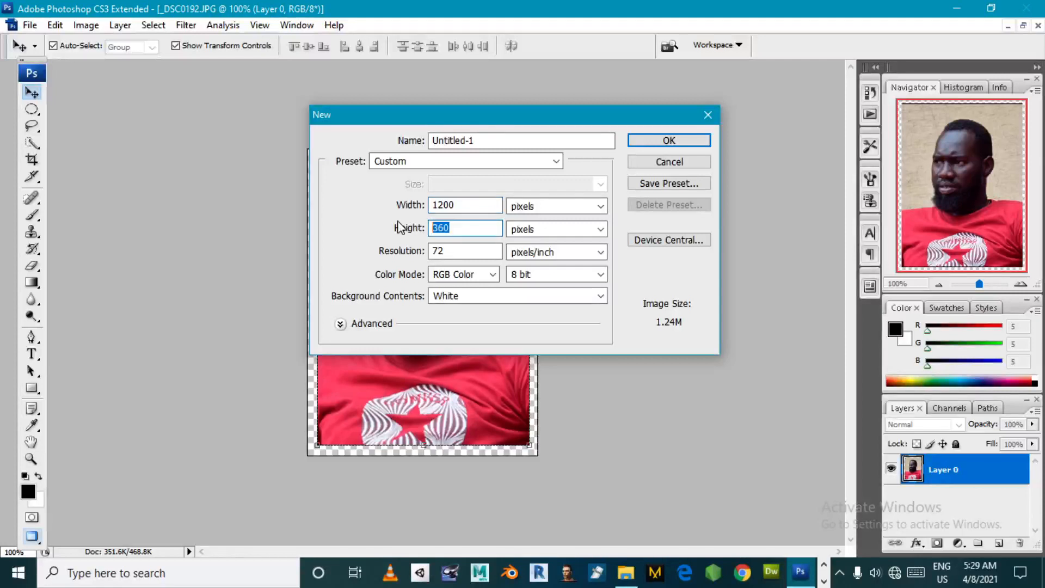
type("800")
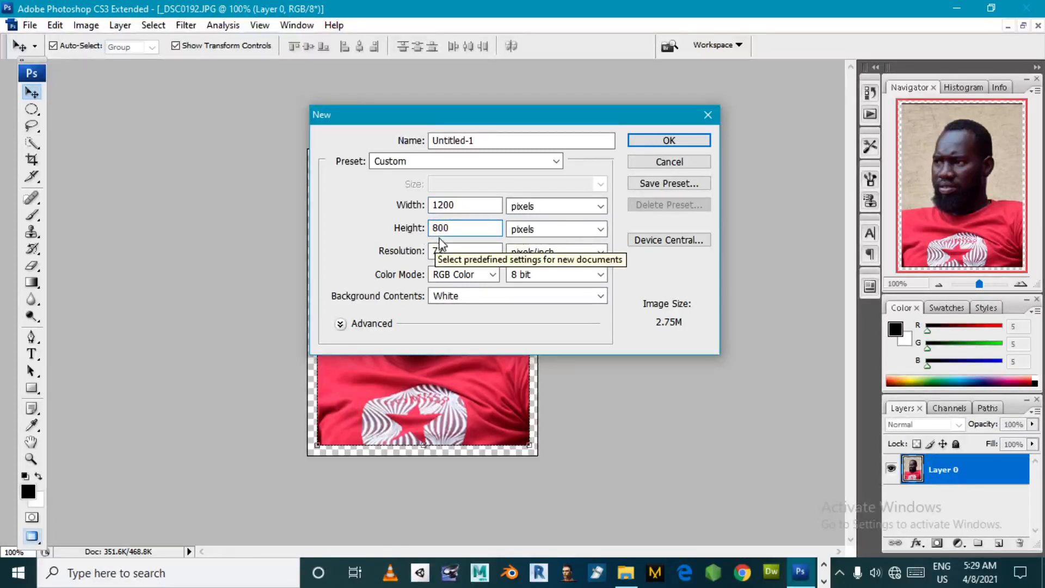
left_click(459, 252)
left_click_drag(457, 252, 396, 251)
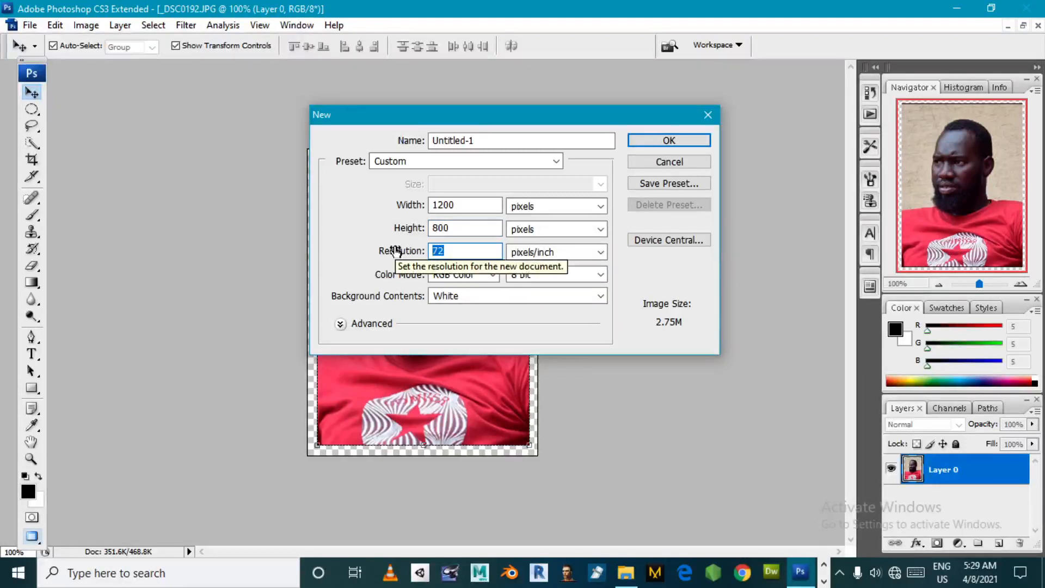
type("2")
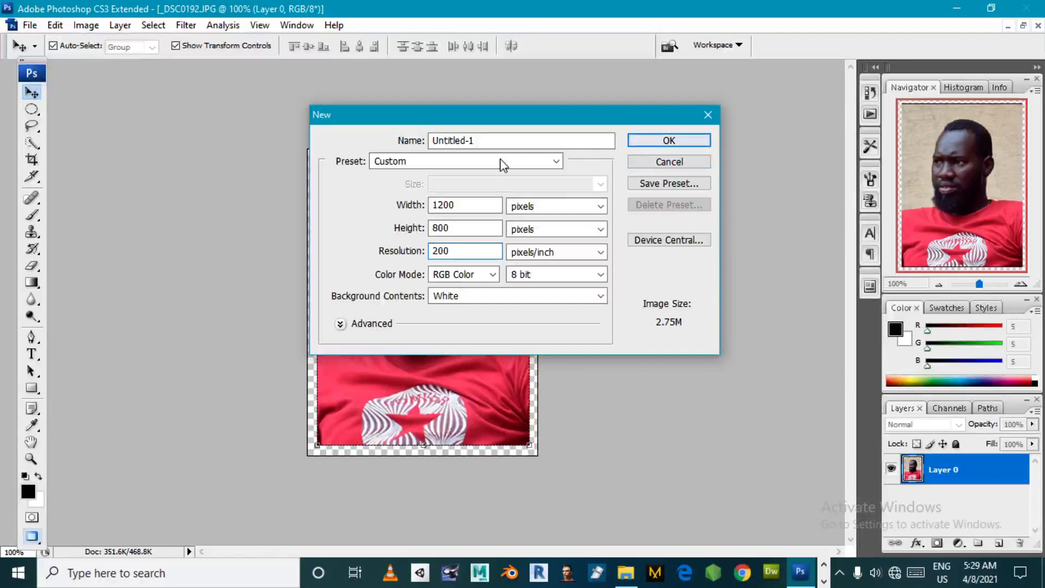
- Name the new document NUER PASSPORT PHOTO and create it
left_click_drag(497, 141, 338, 139)
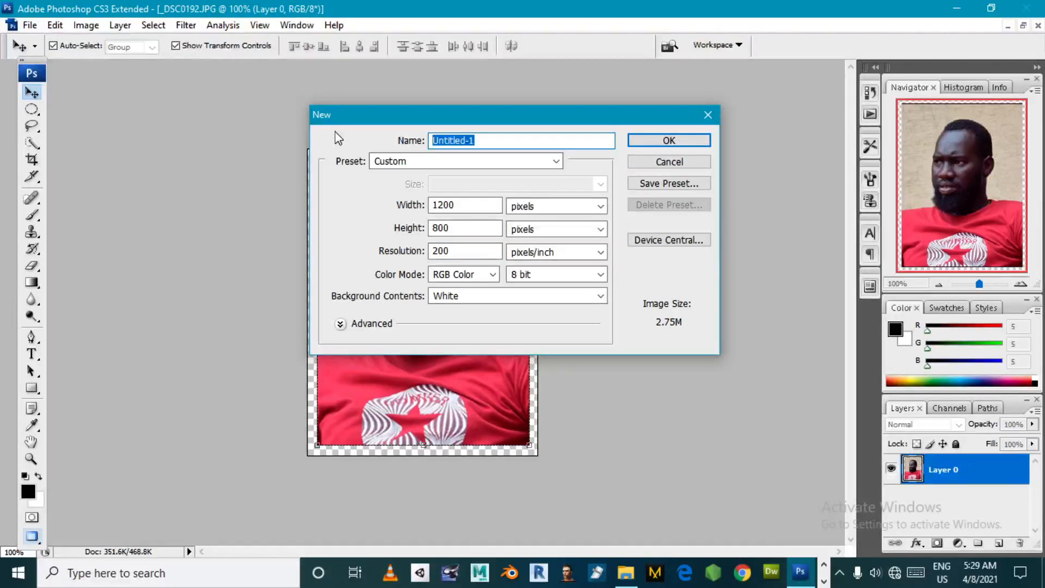
type("NUER O")
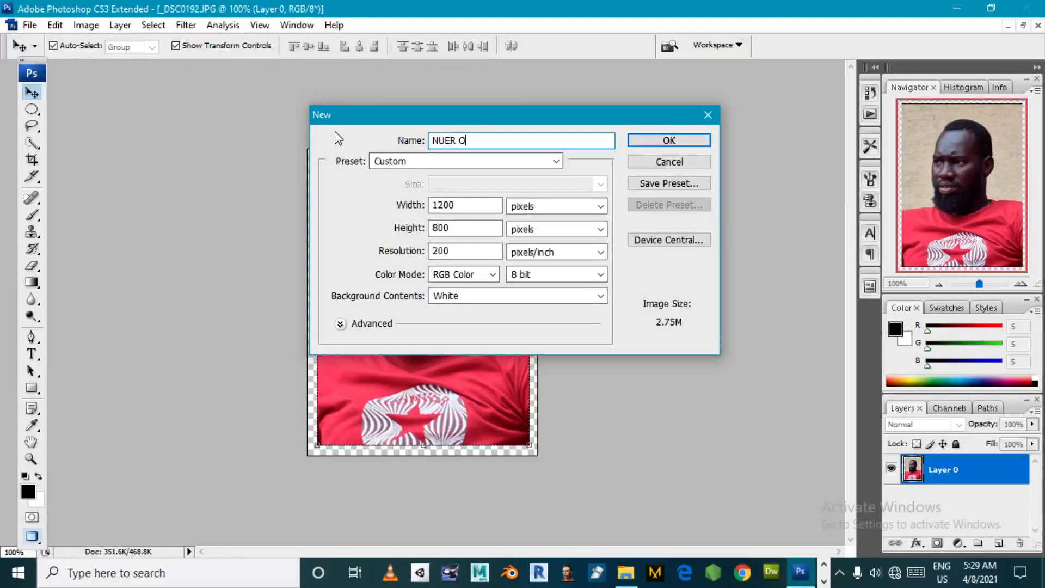
type("N")
key("BackSpace")
type("ASSPORT")
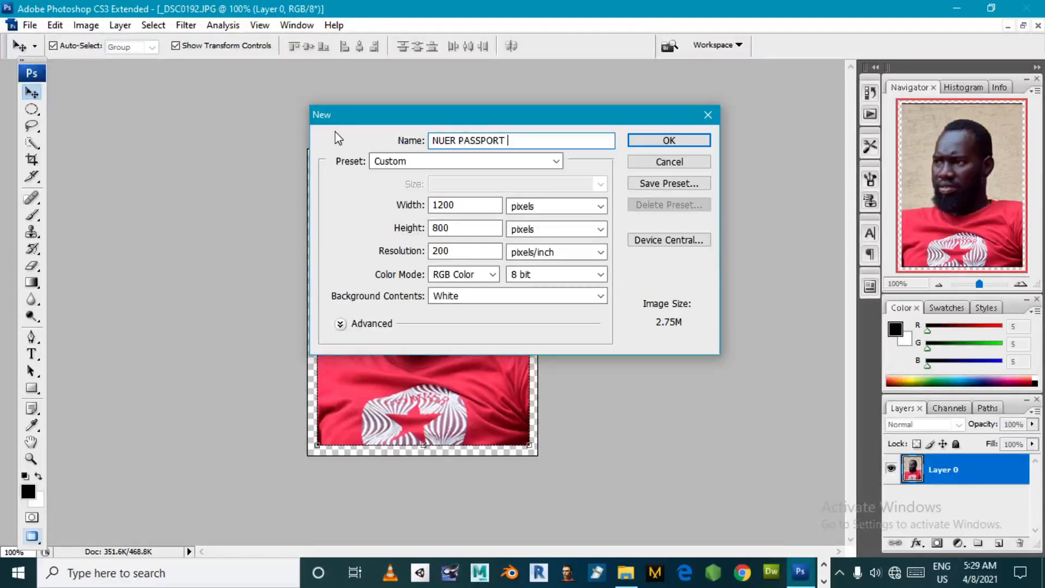
type(" PHOTO")
left_click(670, 141)
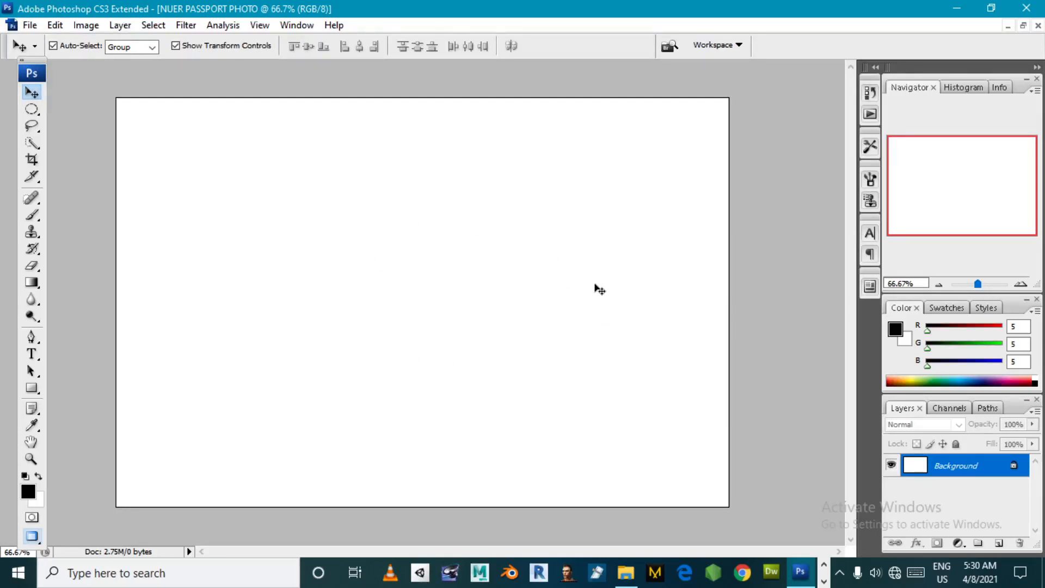
- Switch to the open Notepad note, add "SHIFT + F5" below "CTR + T" followed by two blank lines, and highlight the new line
left_click(56, 27)
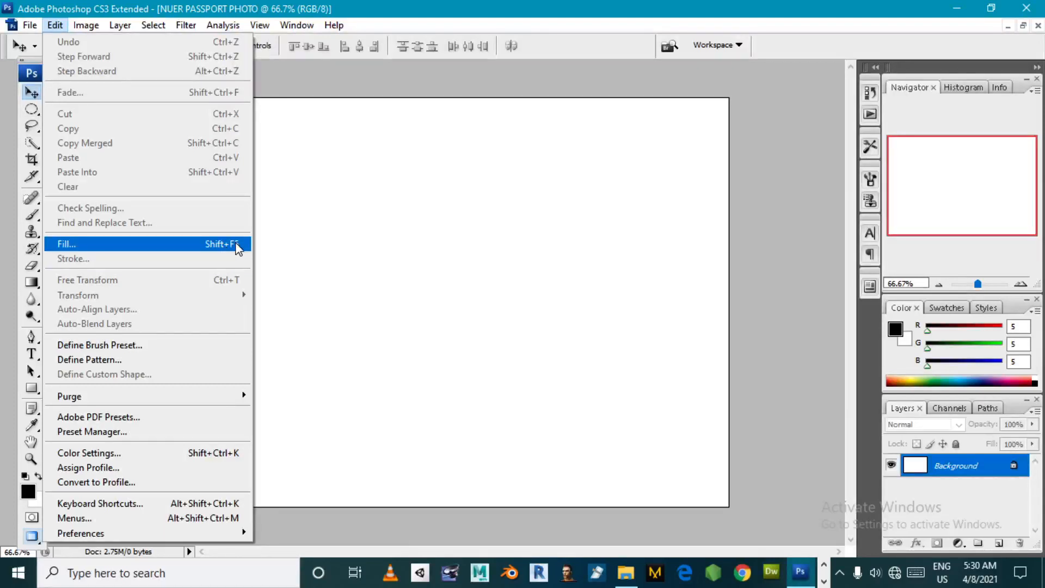
left_click(824, 580)
left_click(469, 572)
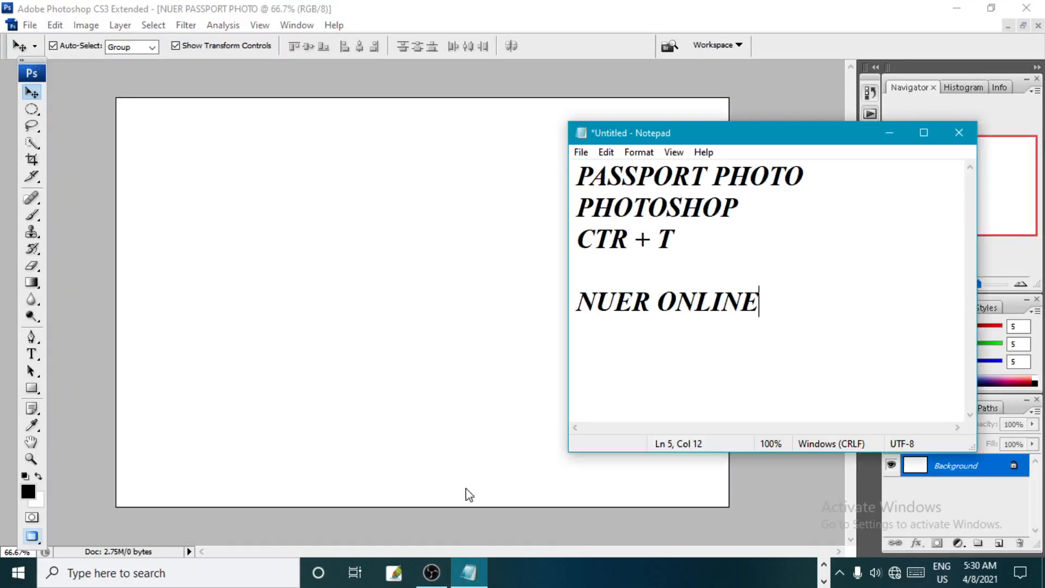
key("Up")
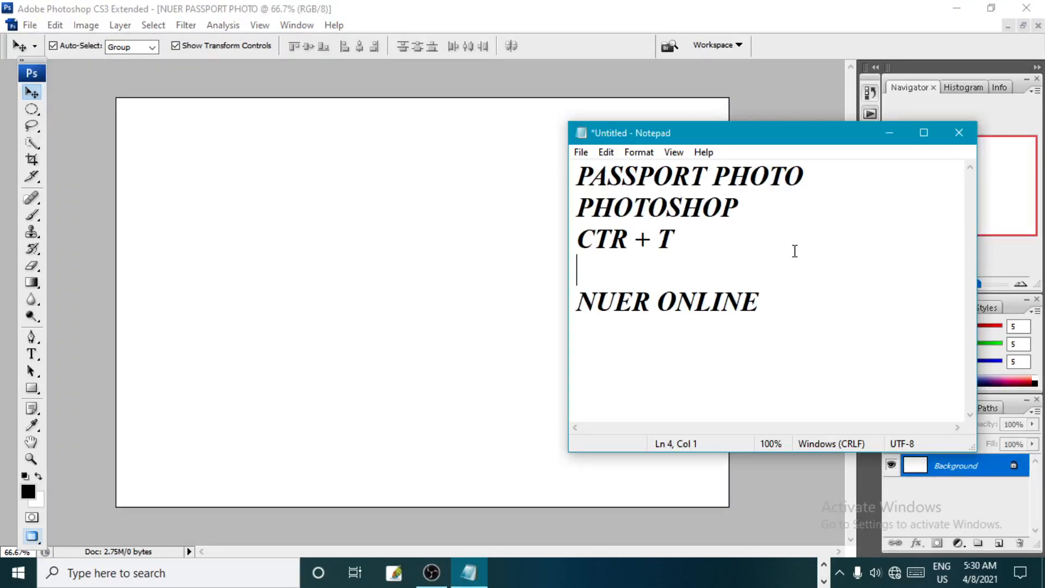
type("SHI")
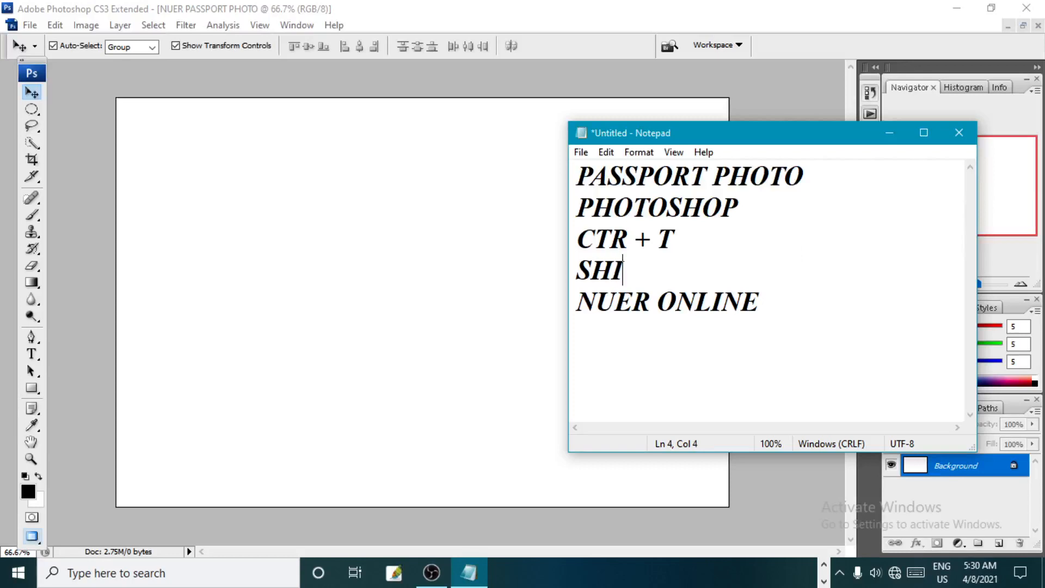
type("FT + F5")
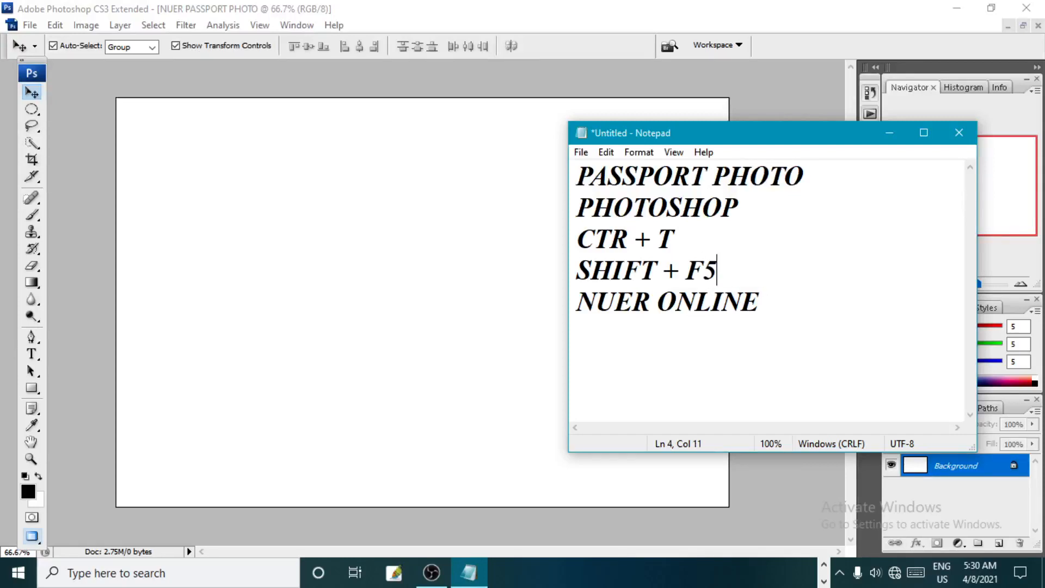
key("Return")
key("Return")
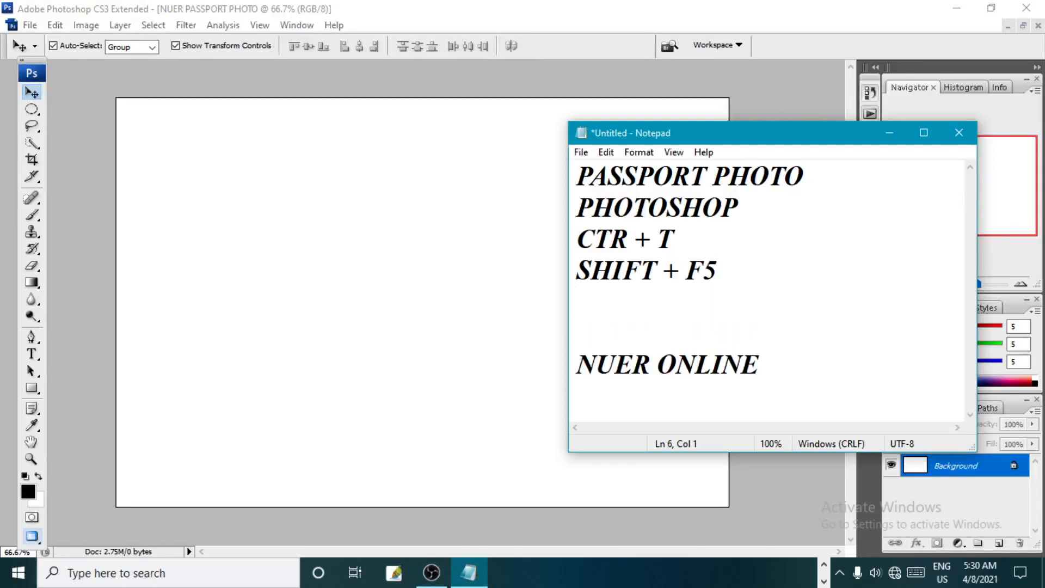
left_click_drag(718, 269, 578, 269)
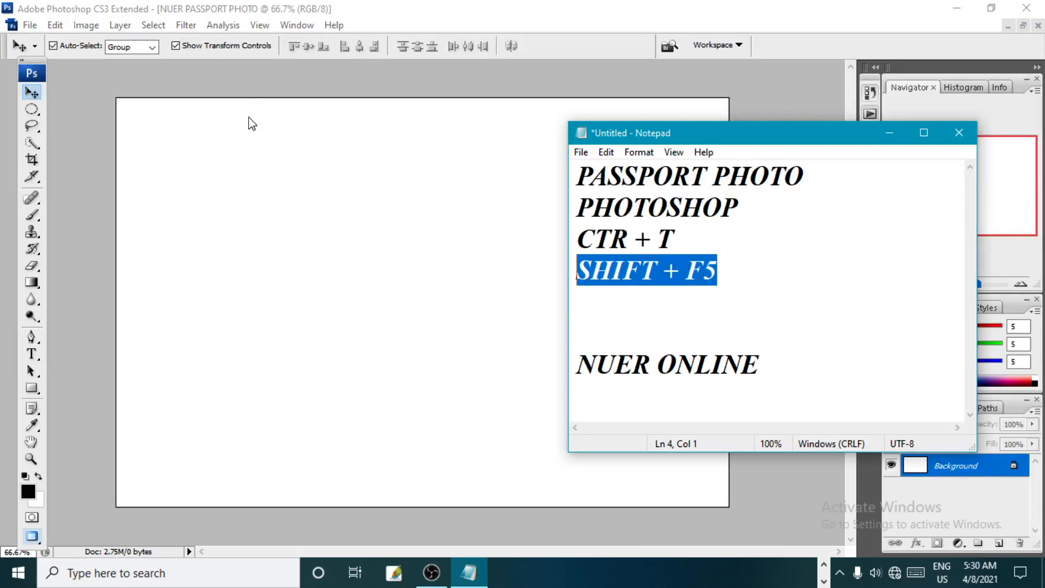
- Switch back to Photoshop and start a Fill of the blank document with Pattern as its contents
left_click(251, 79)
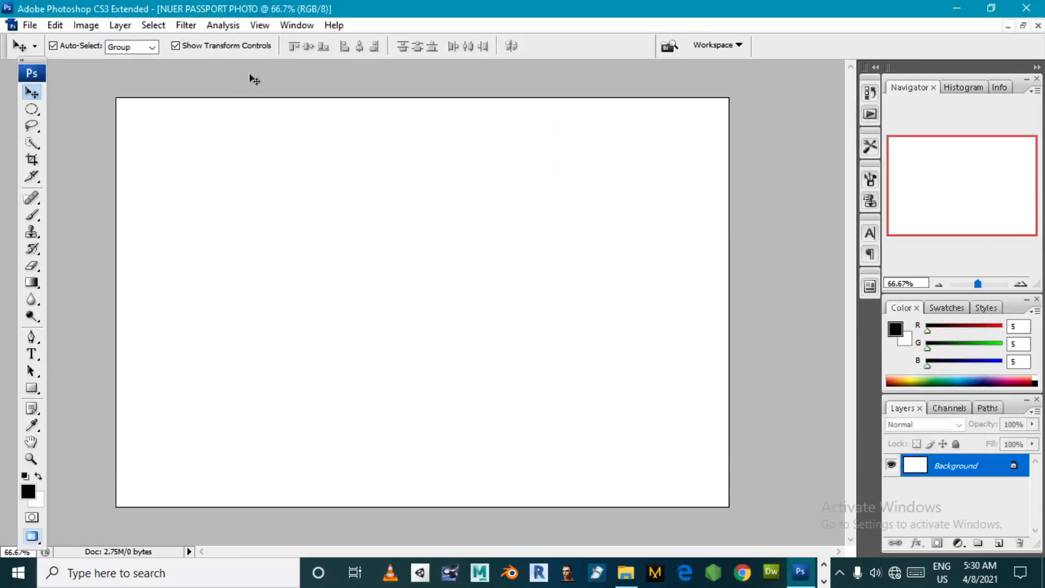
left_click(55, 25)
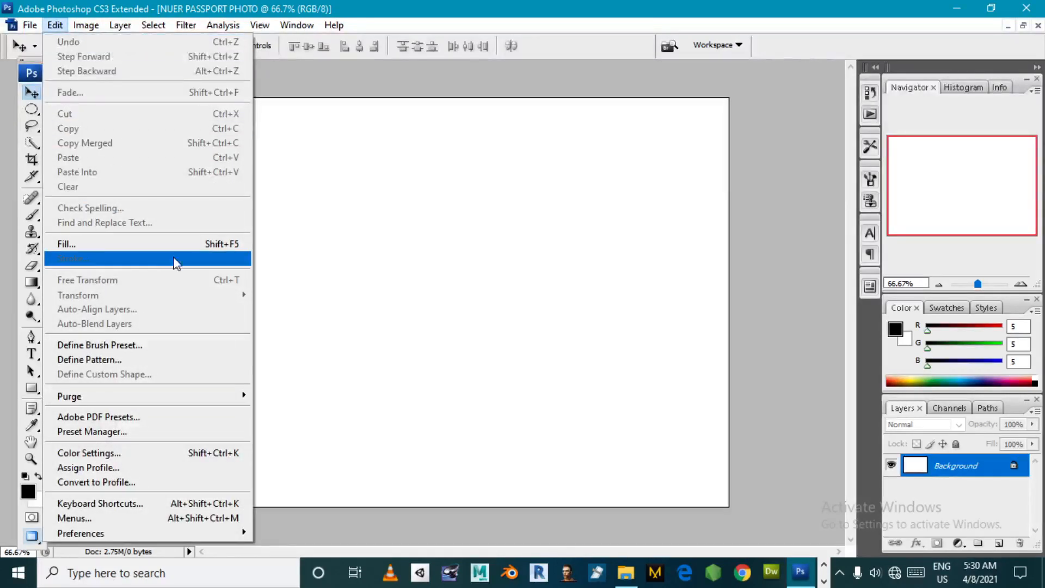
left_click(228, 244)
left_click_drag(516, 130, 306, 137)
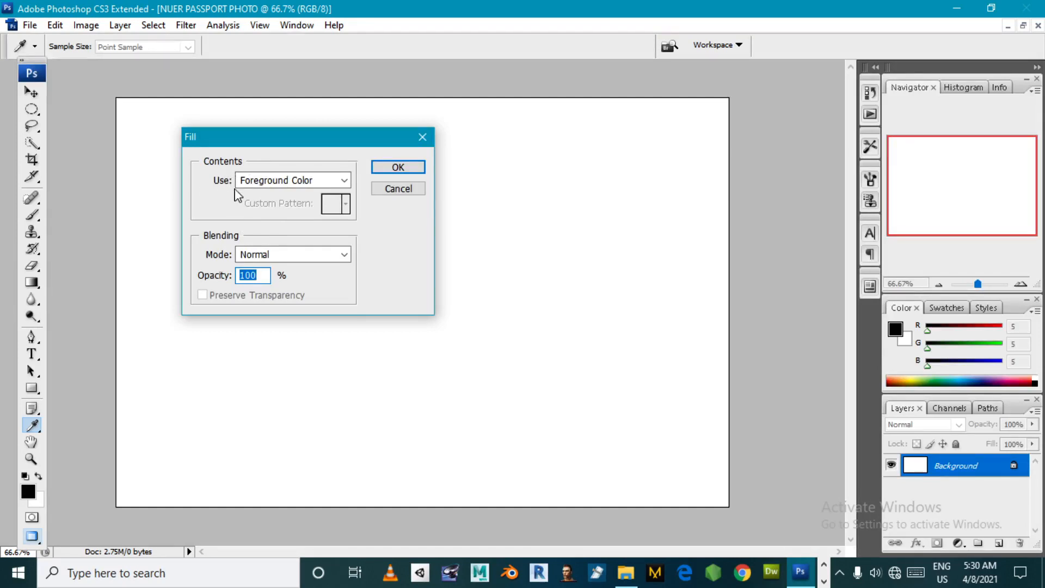
left_click(282, 180)
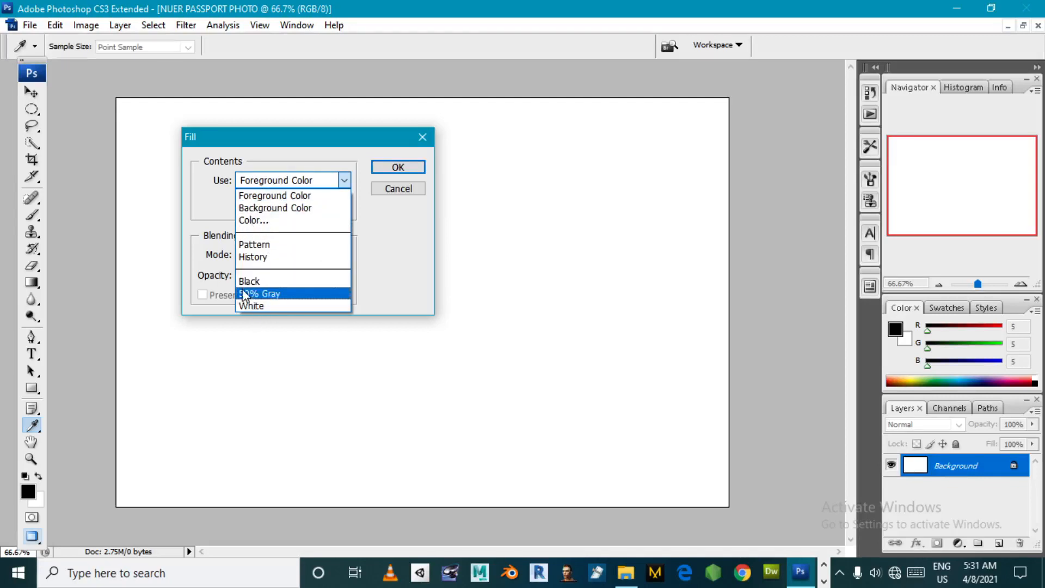
left_click(264, 245)
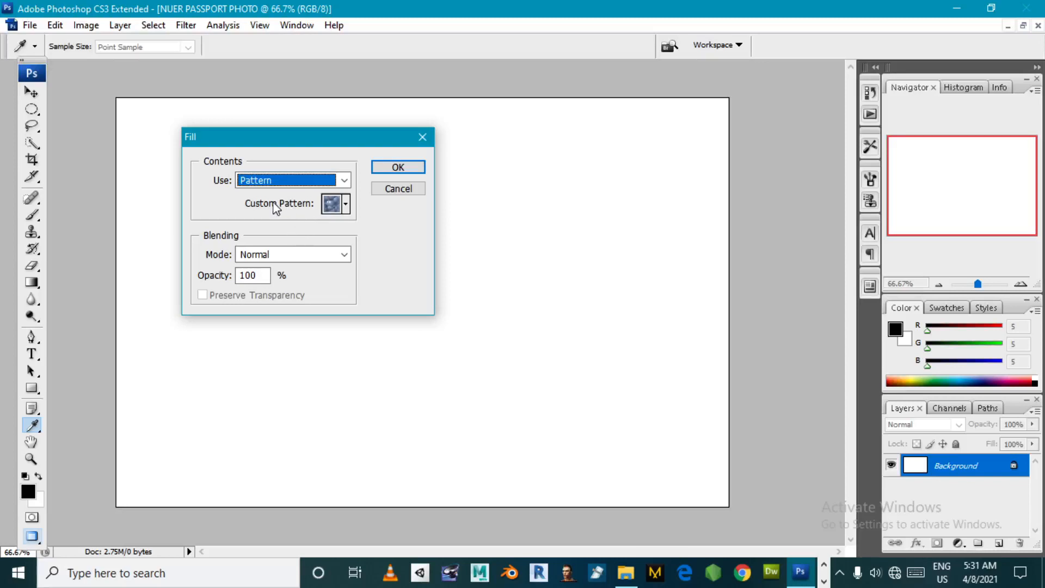
- Choose the NUER ONLINE custom pattern and apply the fill in Normal mode at 100% opacity
left_click(346, 204)
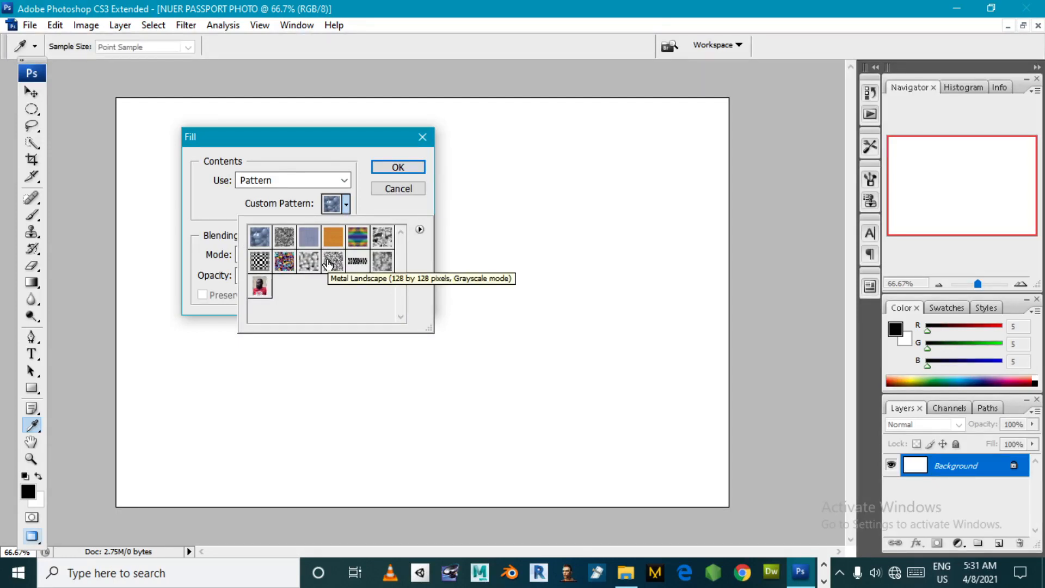
left_click(260, 287)
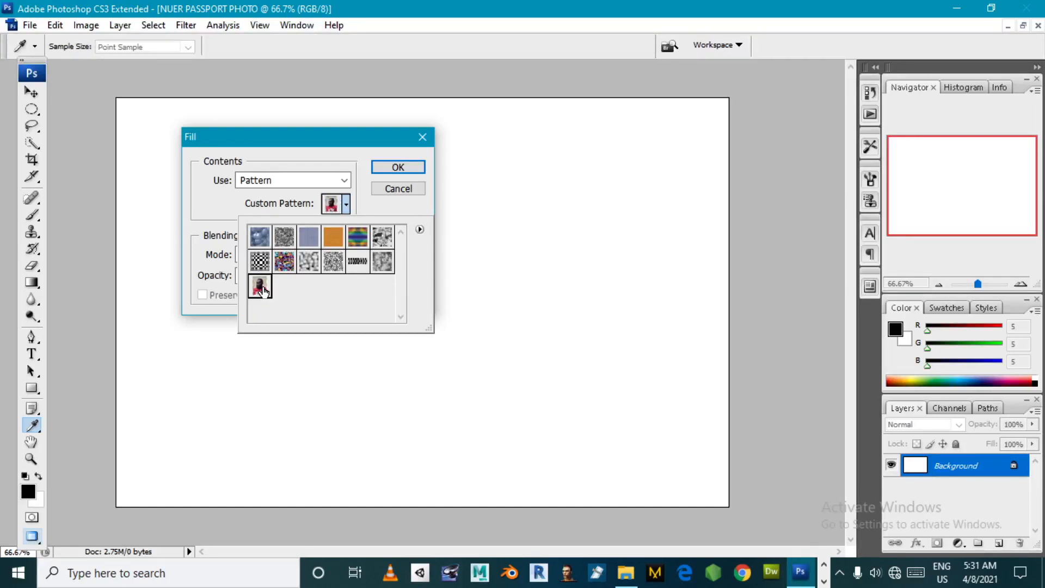
left_click(385, 144)
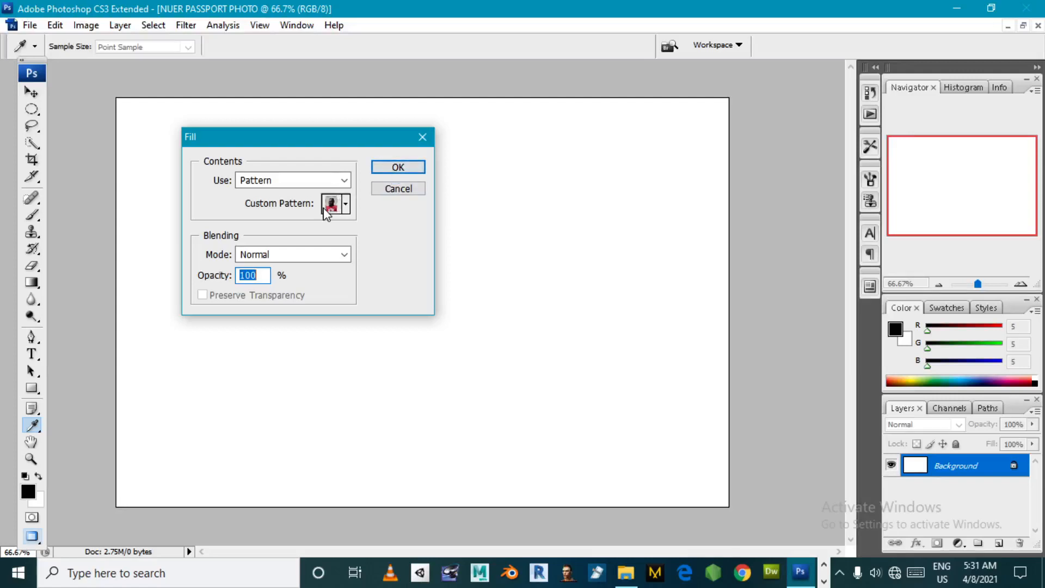
left_click(398, 167)
key("v")
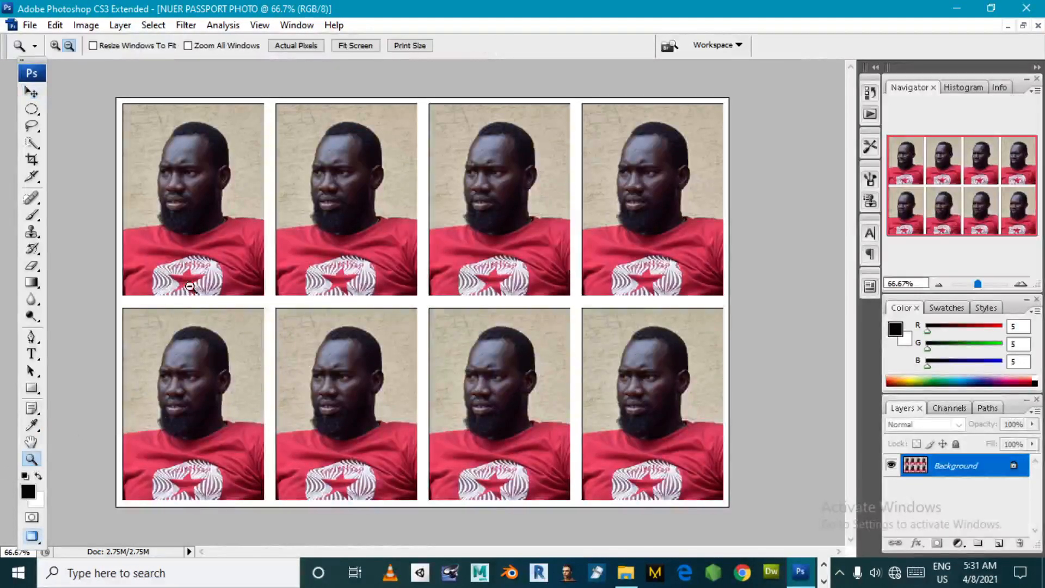
left_click(31, 459)
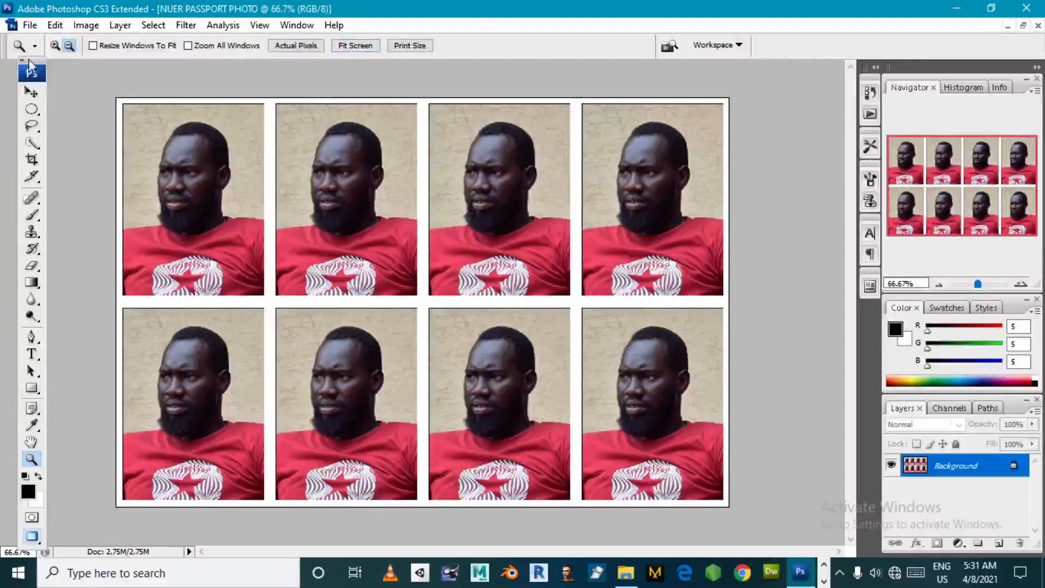
- Save the tiled sheet in the Pictures folder as NUER PASSPORT PHOTO.jpg in JPEG format, at Maximum quality 12 with Baseline ("Standard")
left_click(310, 235, "alt")
left_click(418, 287, "alt")
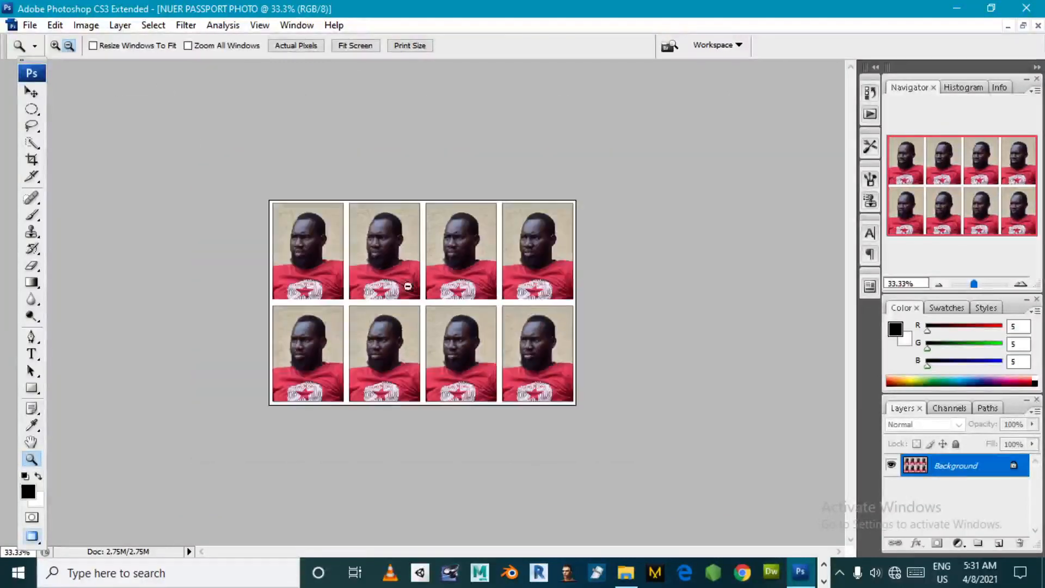
left_click(355, 47)
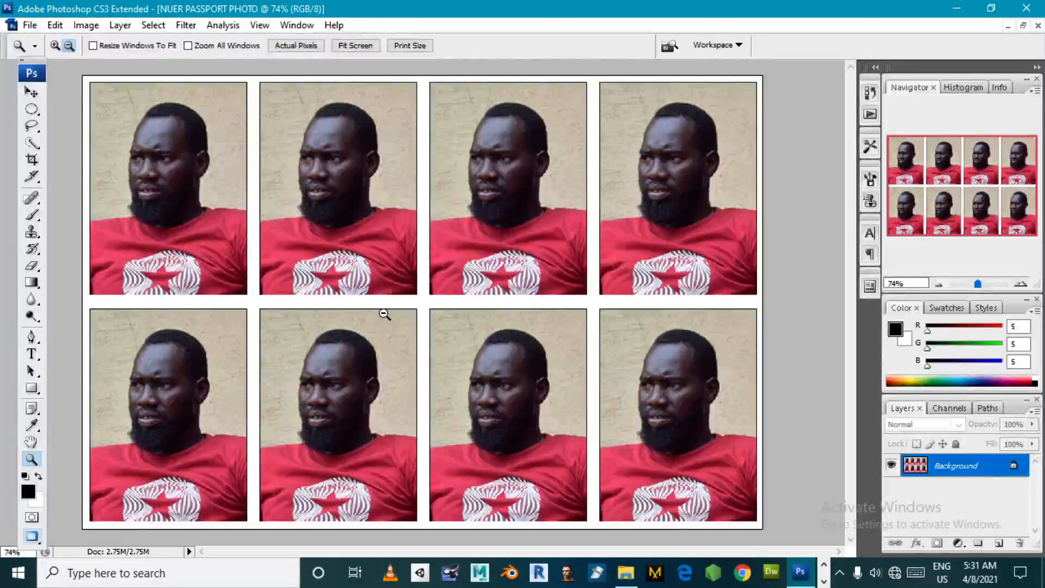
left_click(29, 25)
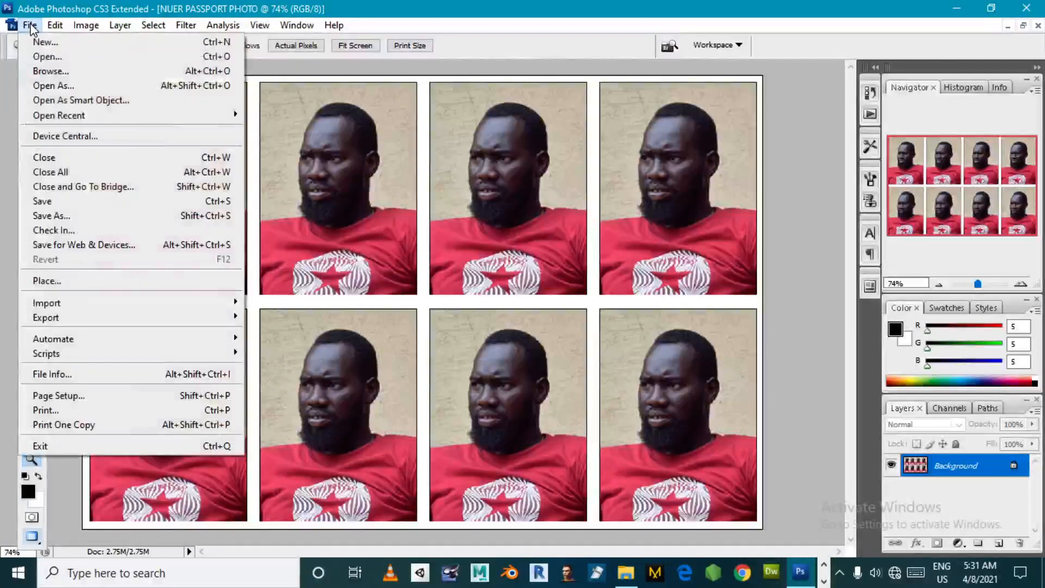
left_click(66, 218)
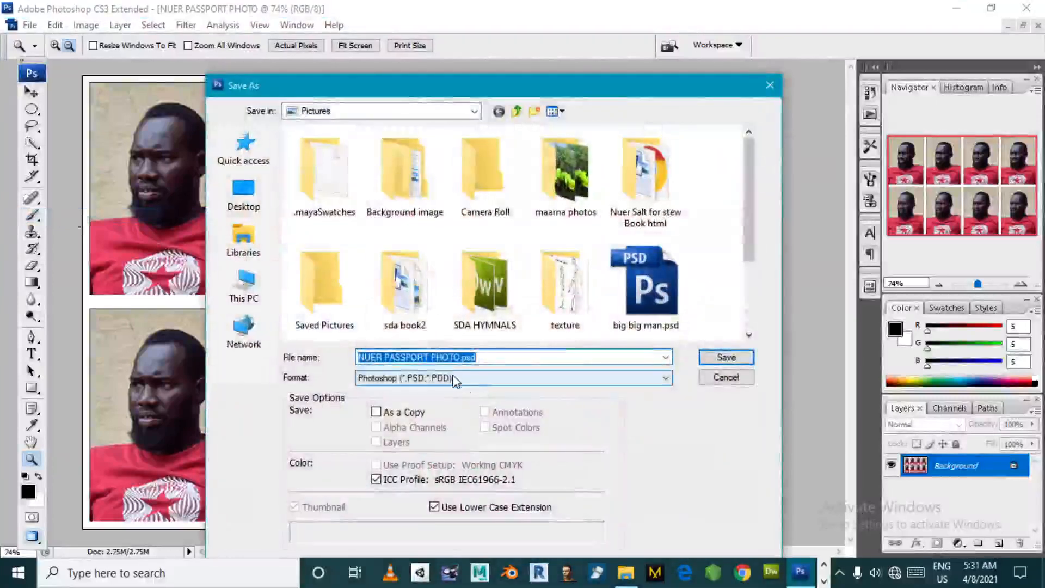
left_click(452, 380)
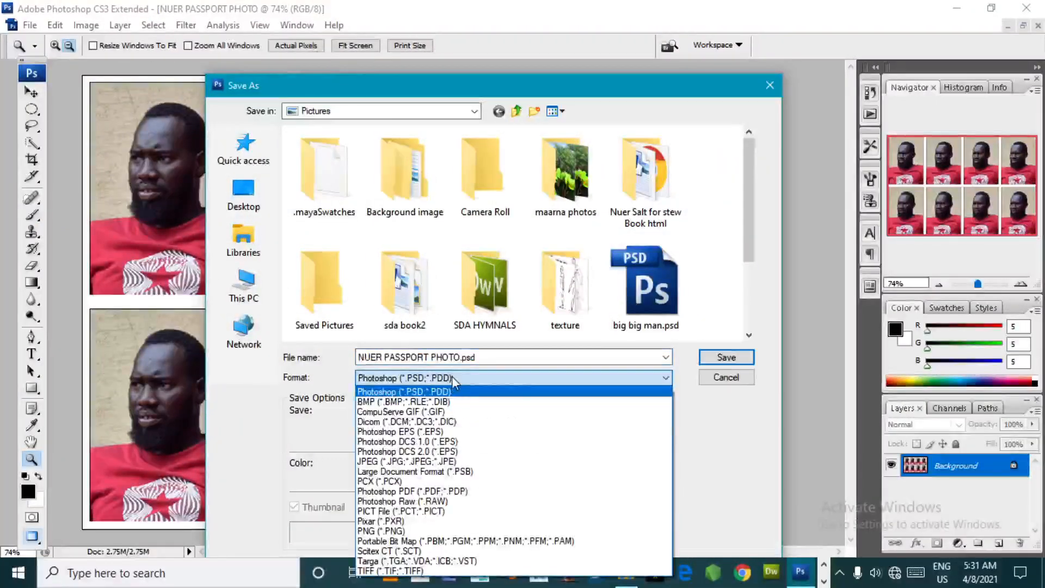
left_click(416, 463)
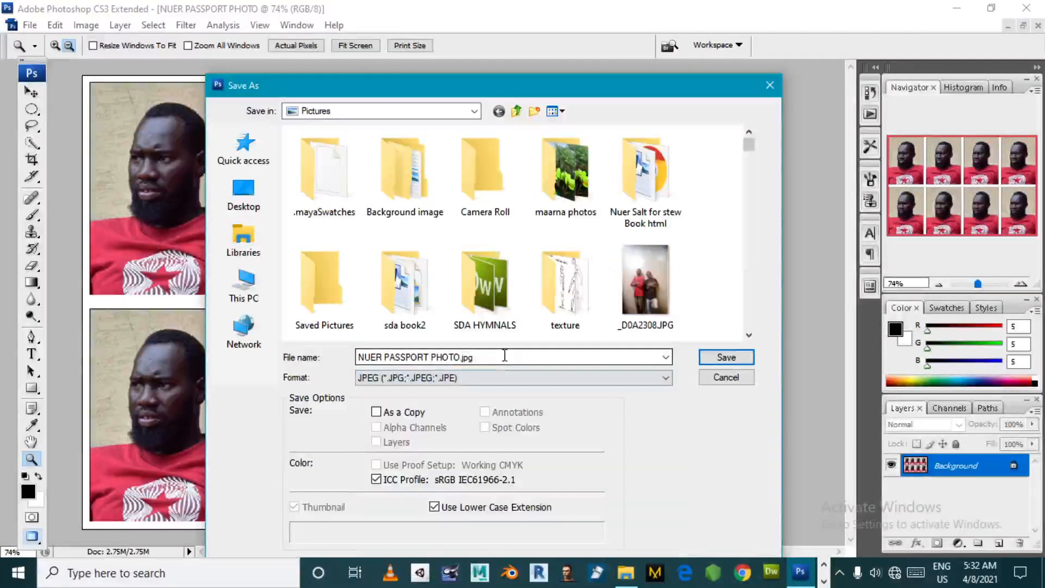
key("ctrl+a")
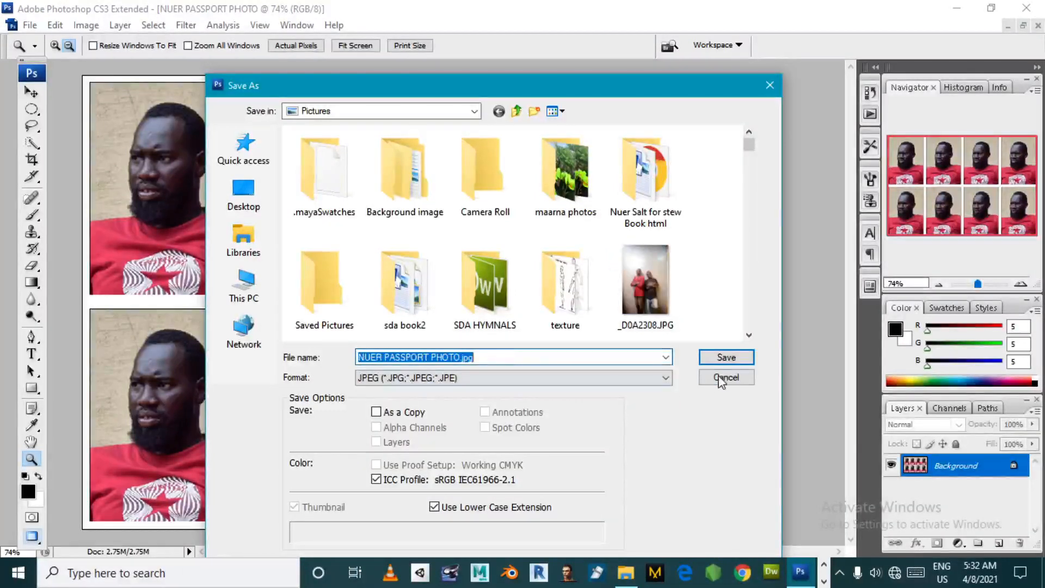
left_click(713, 355)
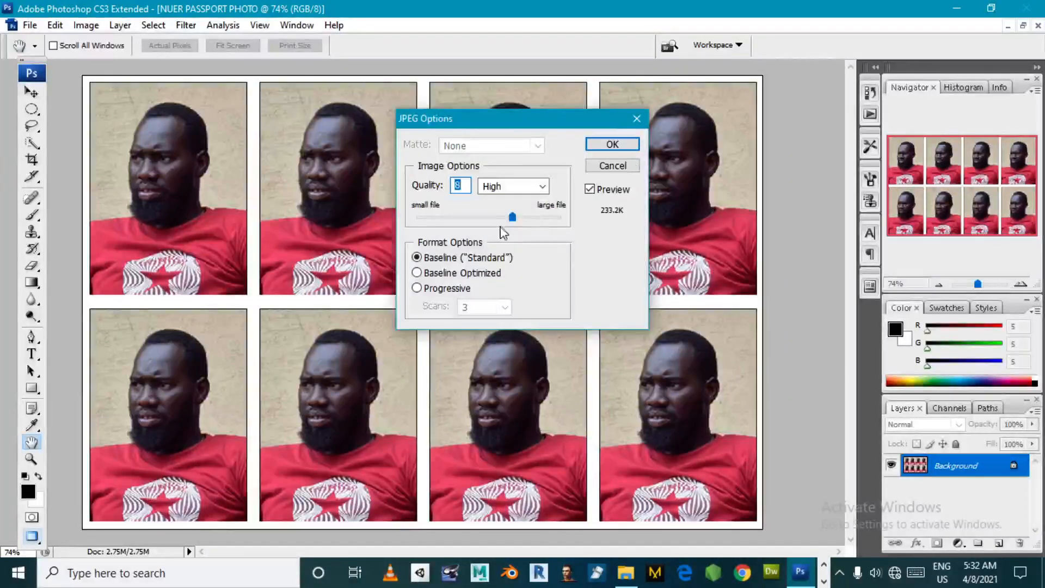
left_click_drag(510, 218, 580, 227)
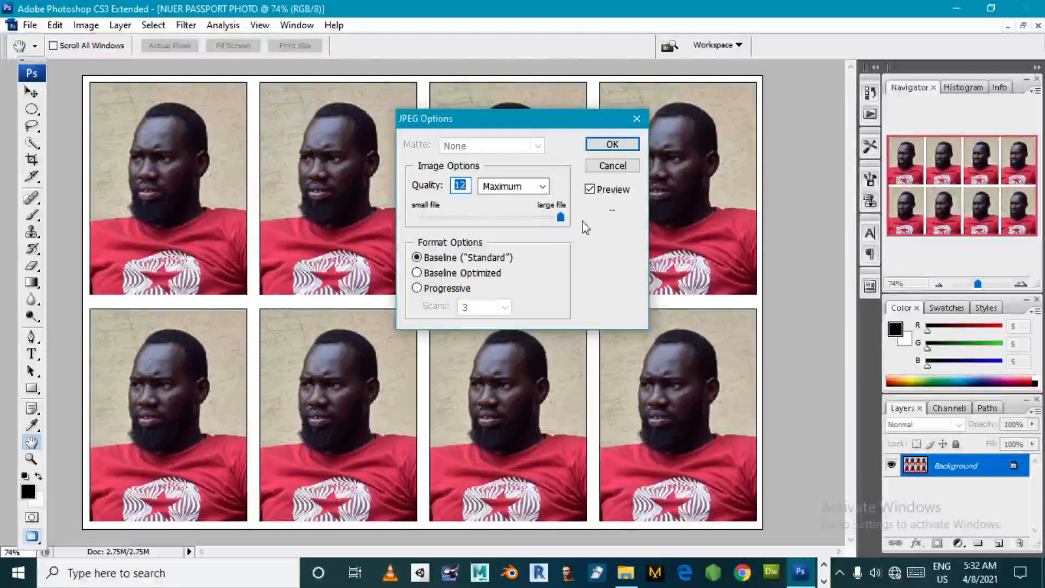
left_click(612, 144)
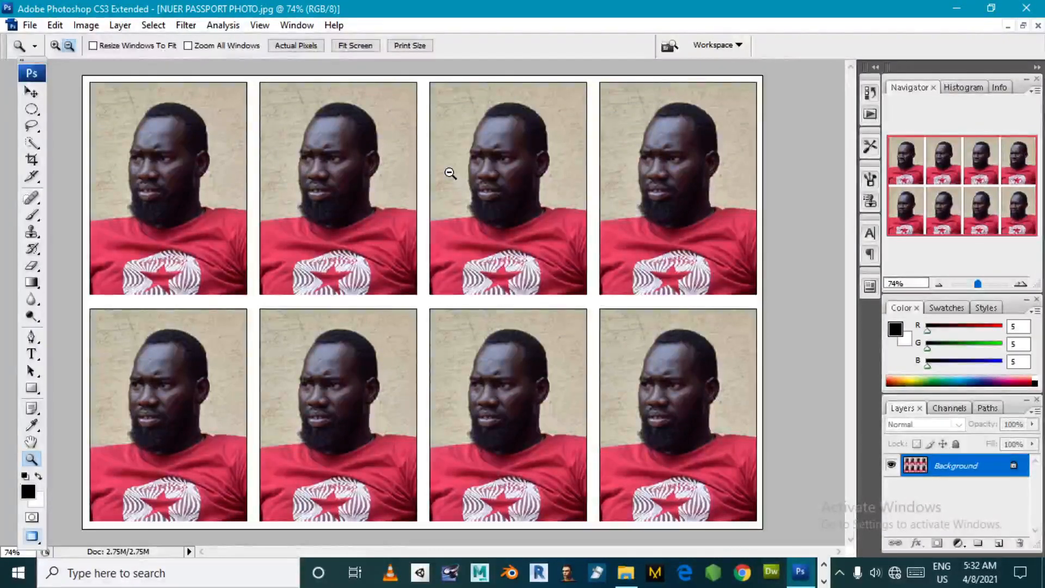
- Switch to File Explorer, open the saved NUER PASSPORT PHOTO.jpg in the Microsoft Office 2010 picture viewer, and inspect the whole sheet at 50% zoom
key("super+e")
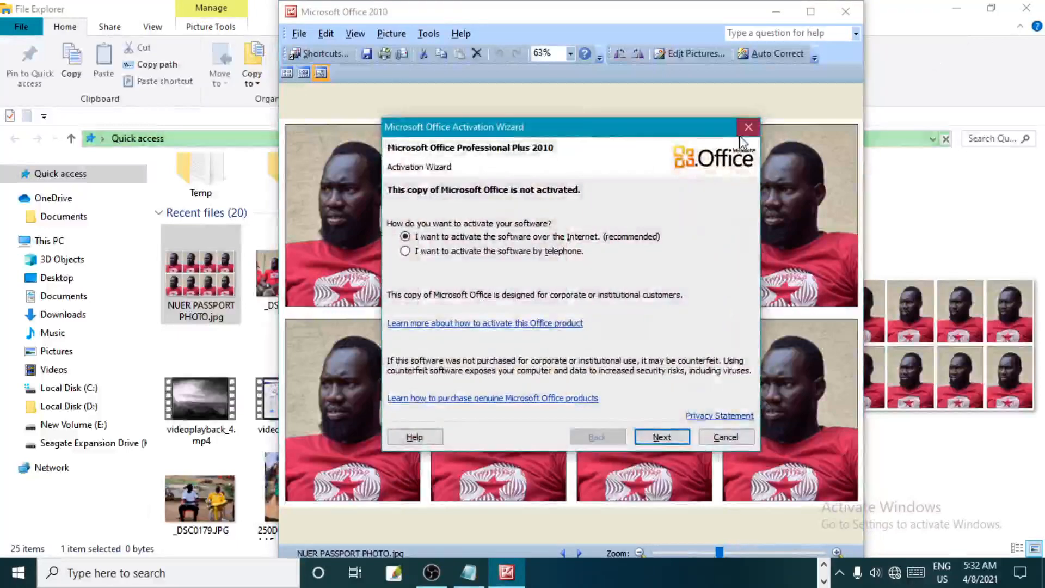
key("Escape")
left_click(810, 12)
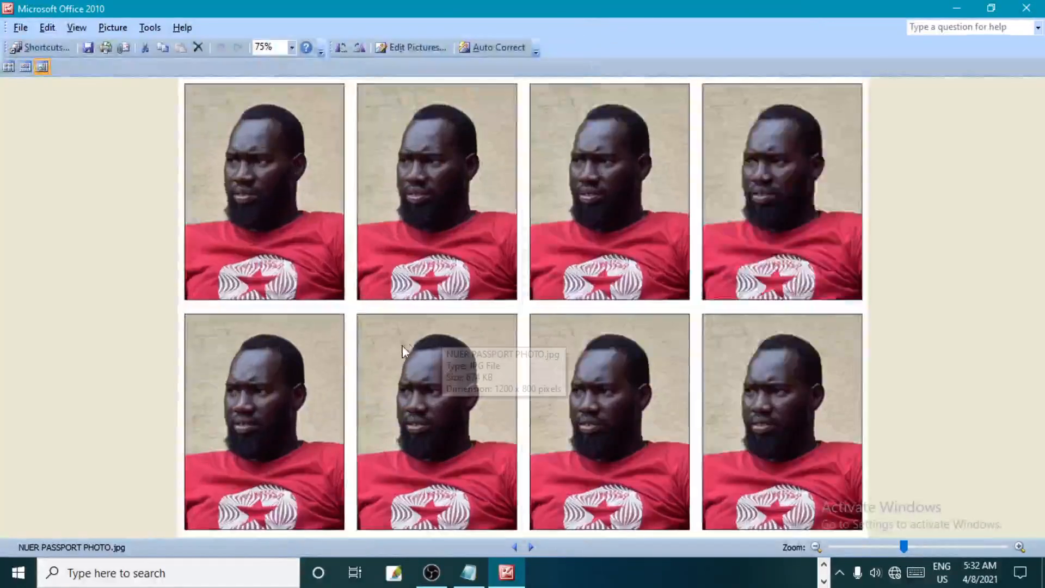
mouse_move(903, 547)
left_mouse_down()
mouse_move(918, 547)
mouse_move(890, 547)
left_mouse_up()
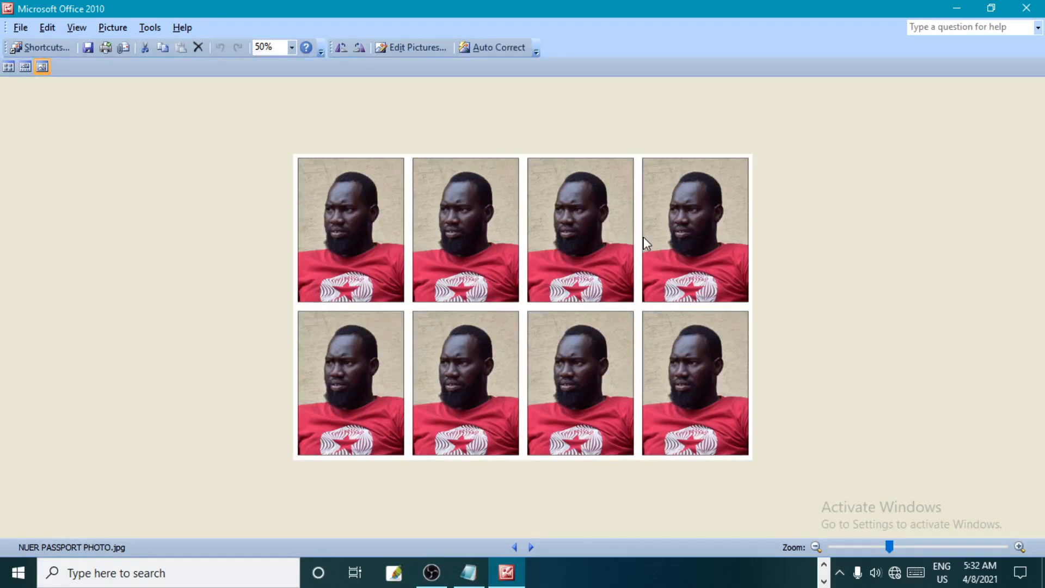
left_click(826, 567)
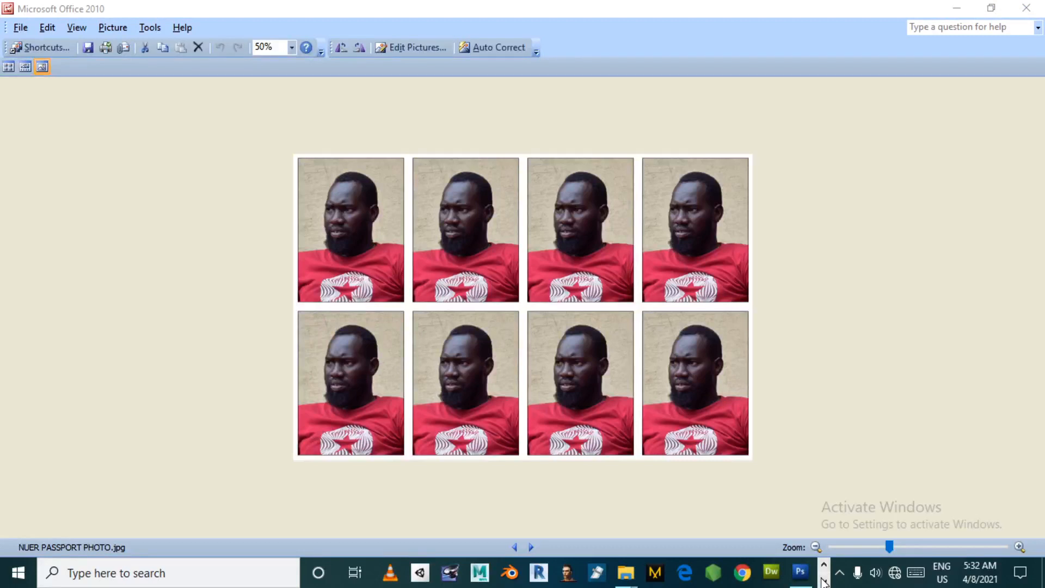